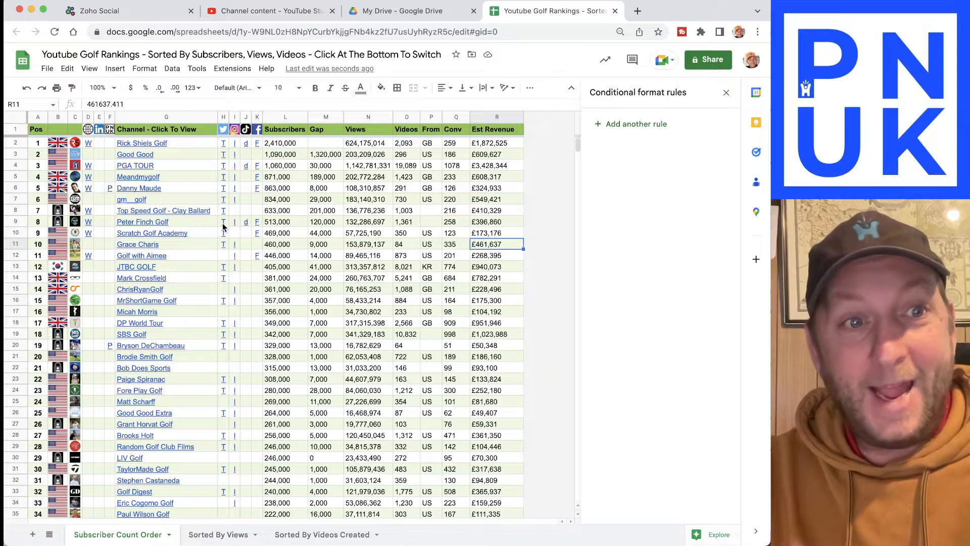
Examine the P entries in column F for the Danny Maude and Bryson DeChambeau rows
left_click(109, 188)
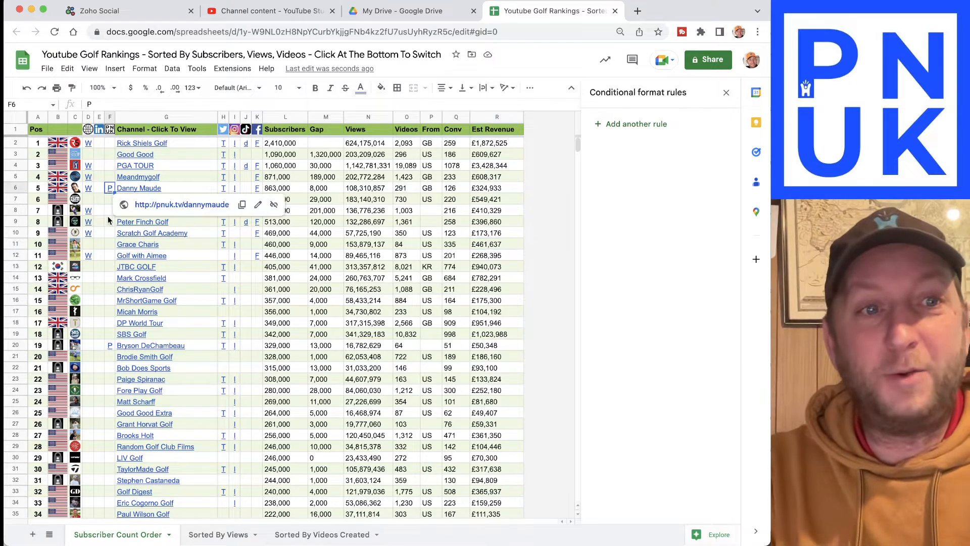
left_click(109, 347)
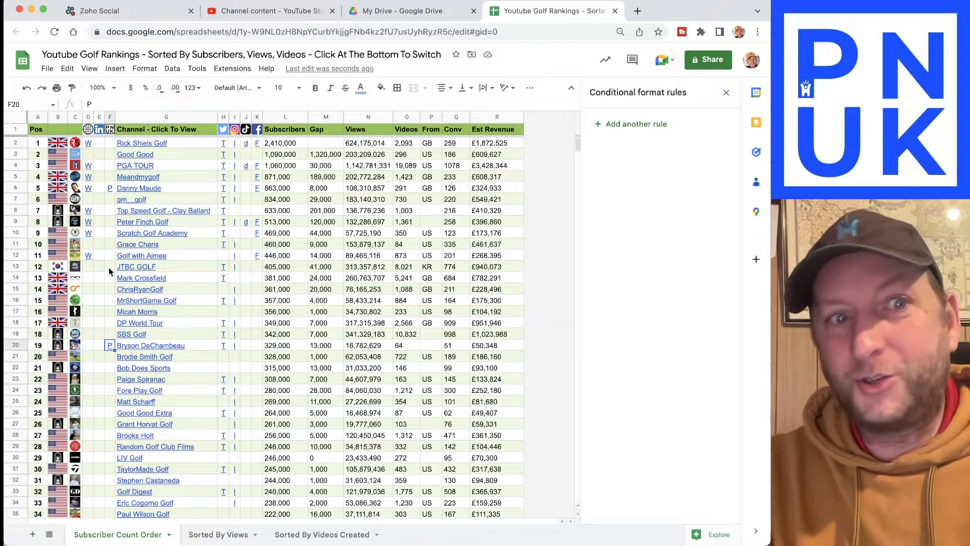
left_click(109, 118)
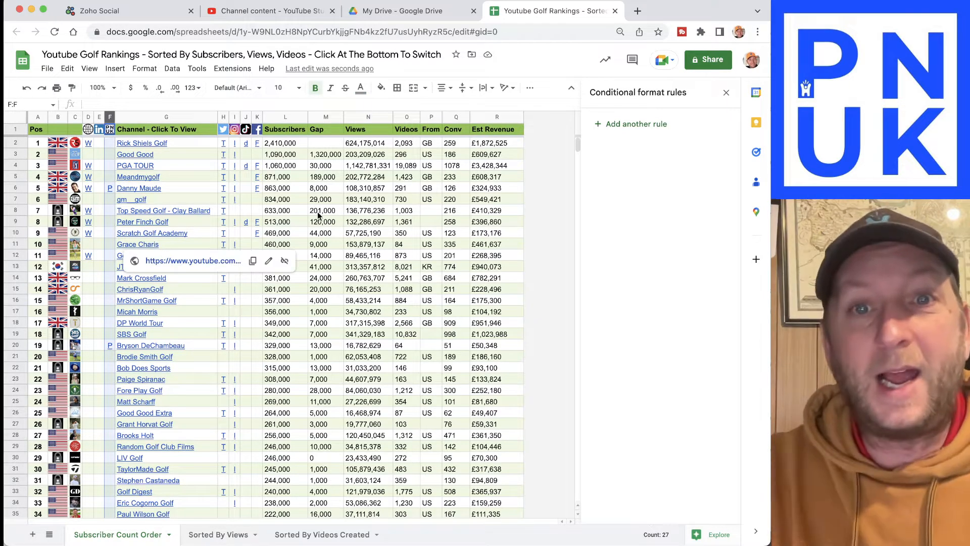
Start a new single-color conditional formatting rule from cell A2
left_click(36, 144)
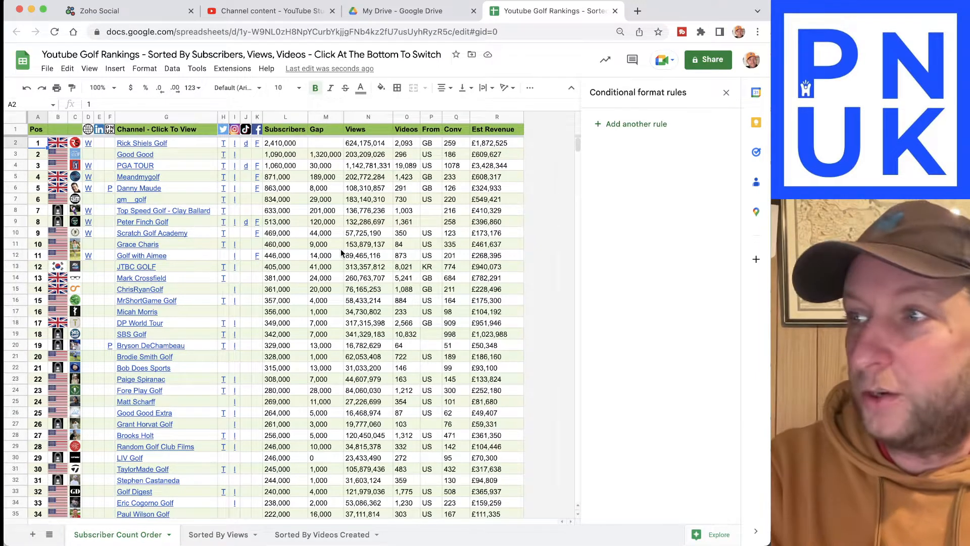
left_click(151, 72)
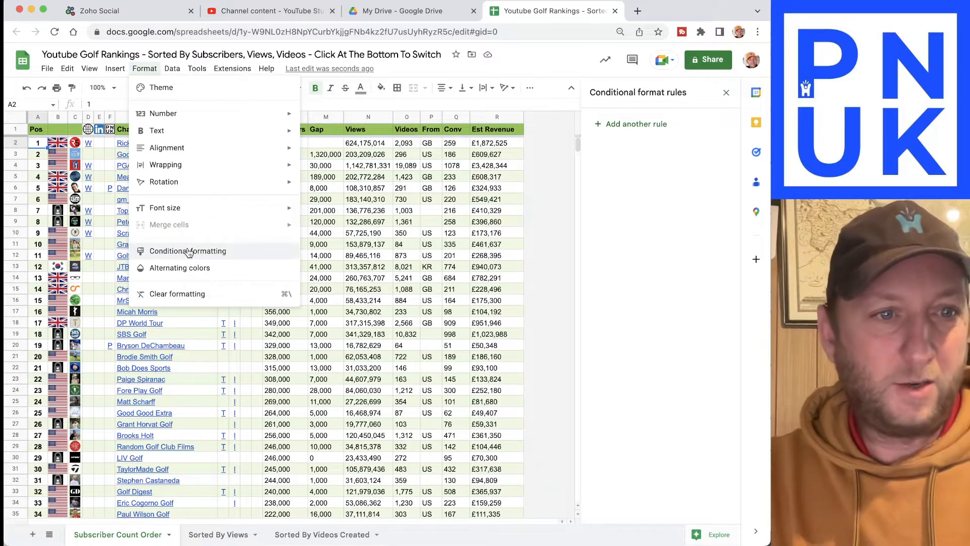
left_click(188, 252)
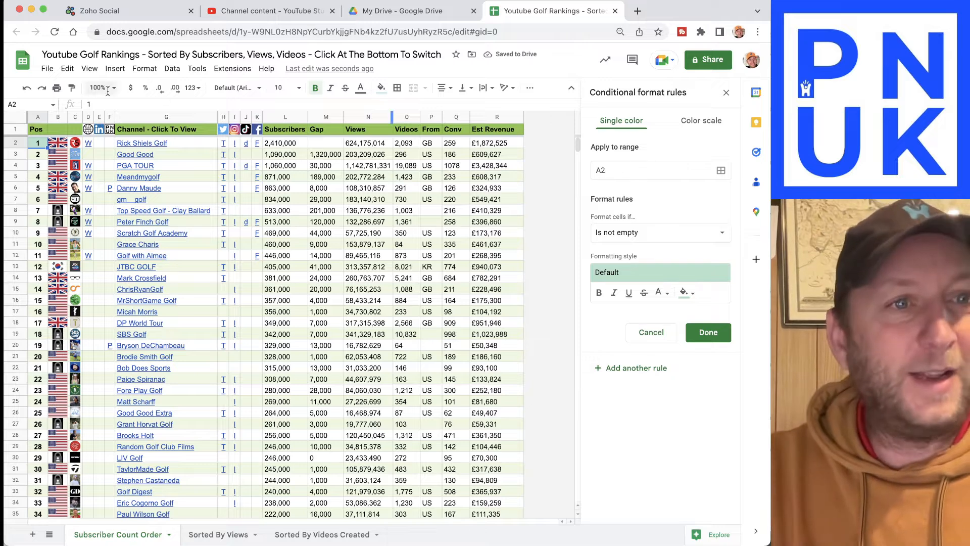
left_click(145, 69)
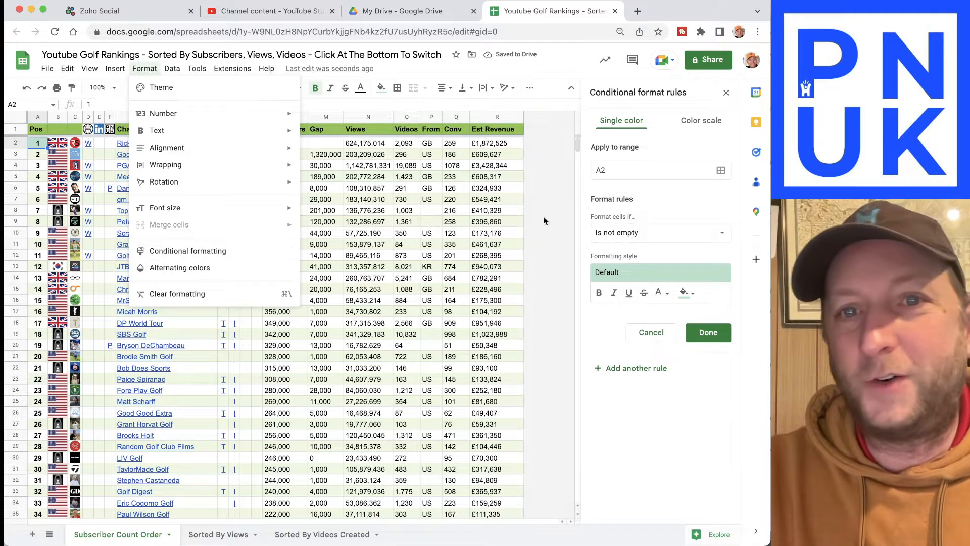
left_click(653, 188)
Set the range the conditional formatting rule applies to as A2:R1401
left_click(641, 171)
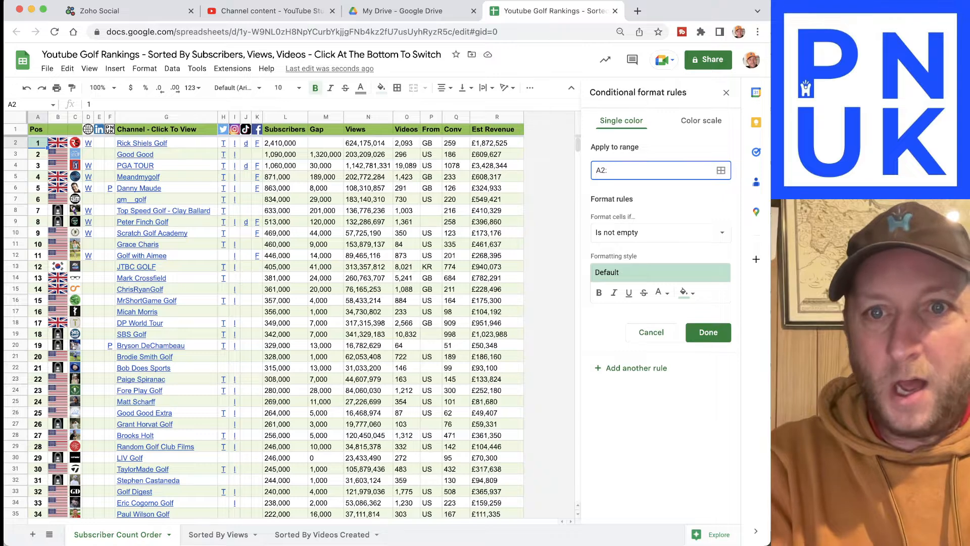
type(":R")
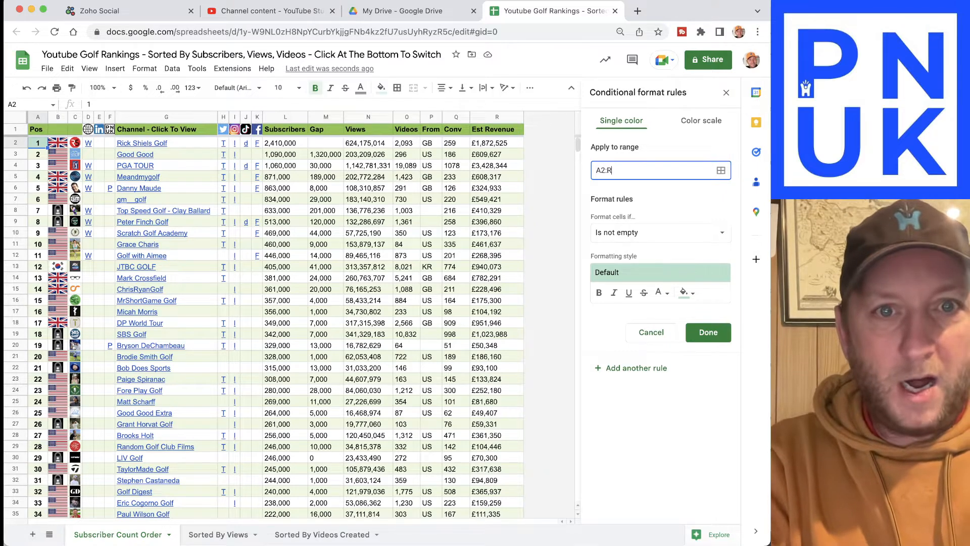
type("1400")
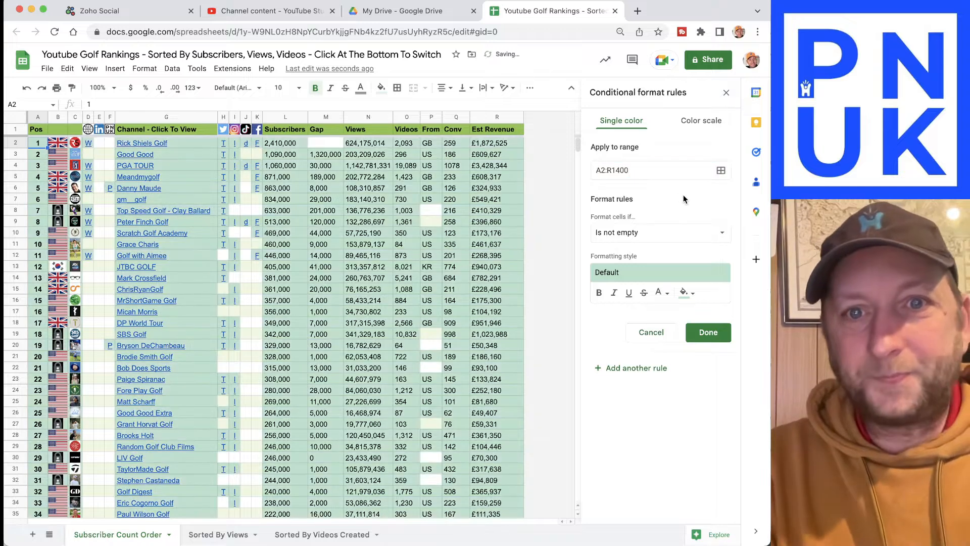
key("BackSpace")
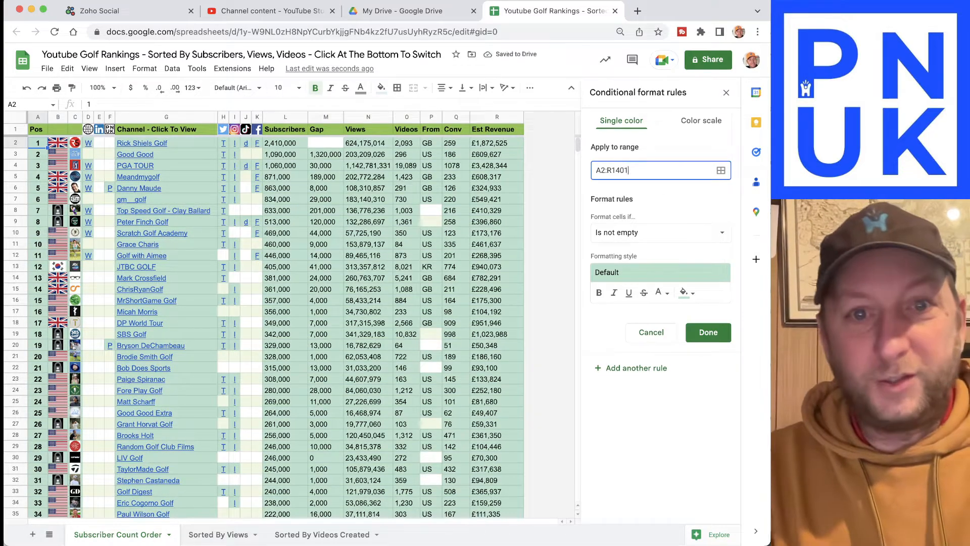
type("1")
left_click(652, 195)
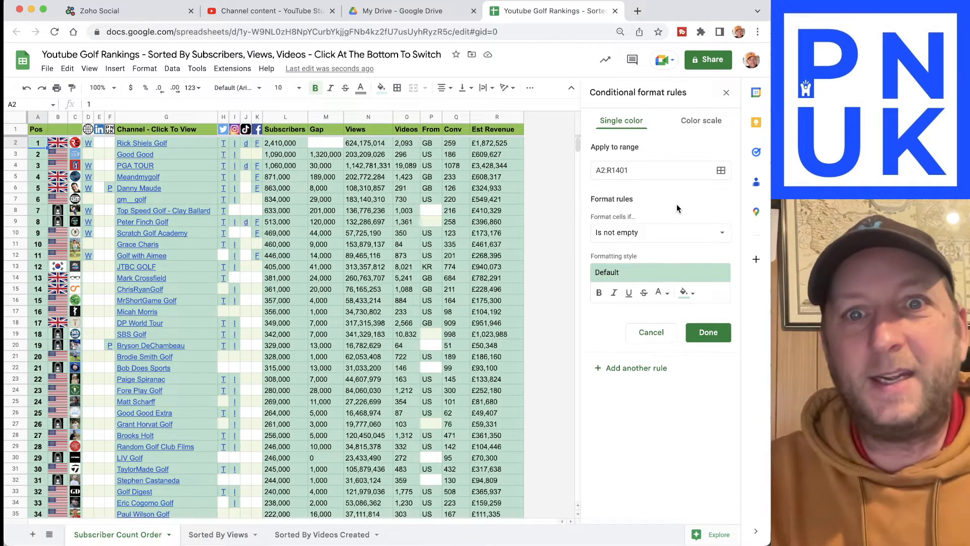
left_click(647, 234)
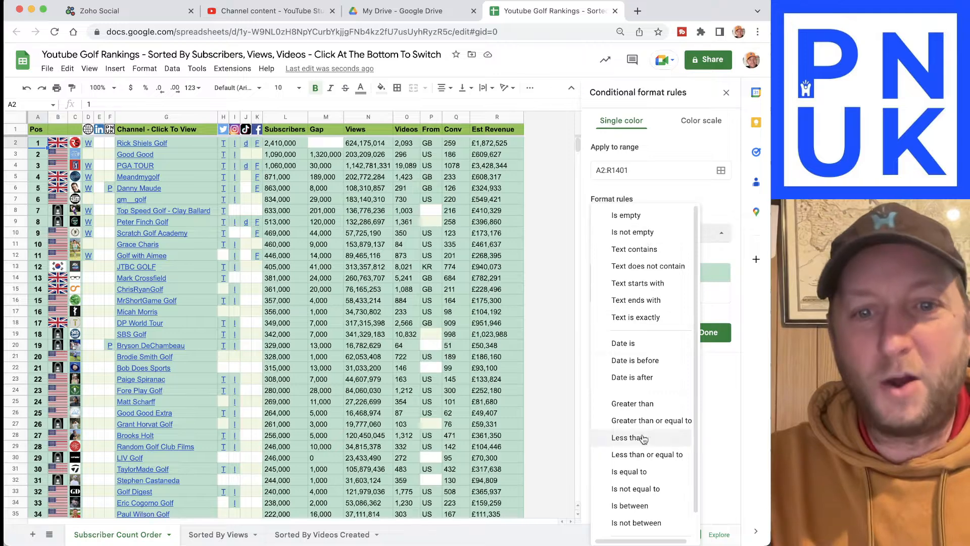
scroll(639, 448, "down", 1)
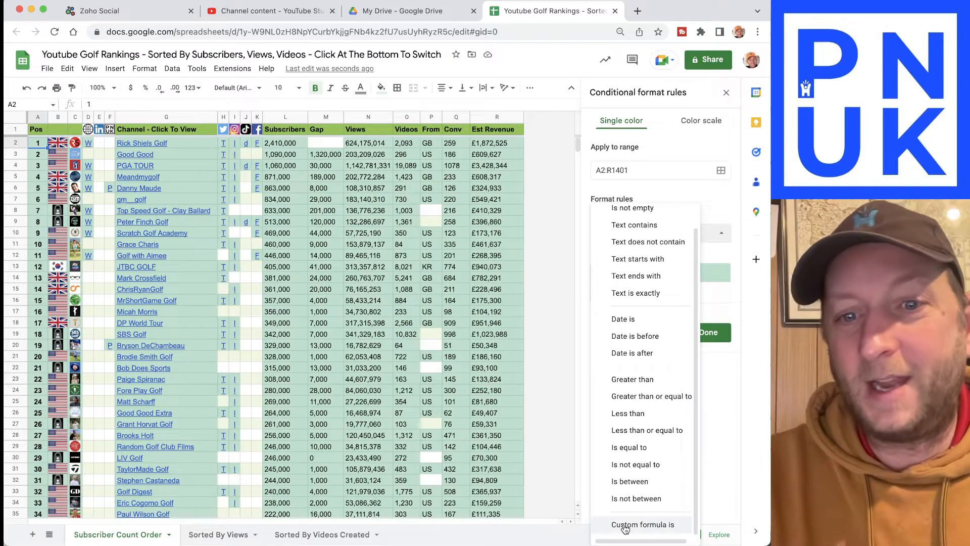
left_click(664, 202)
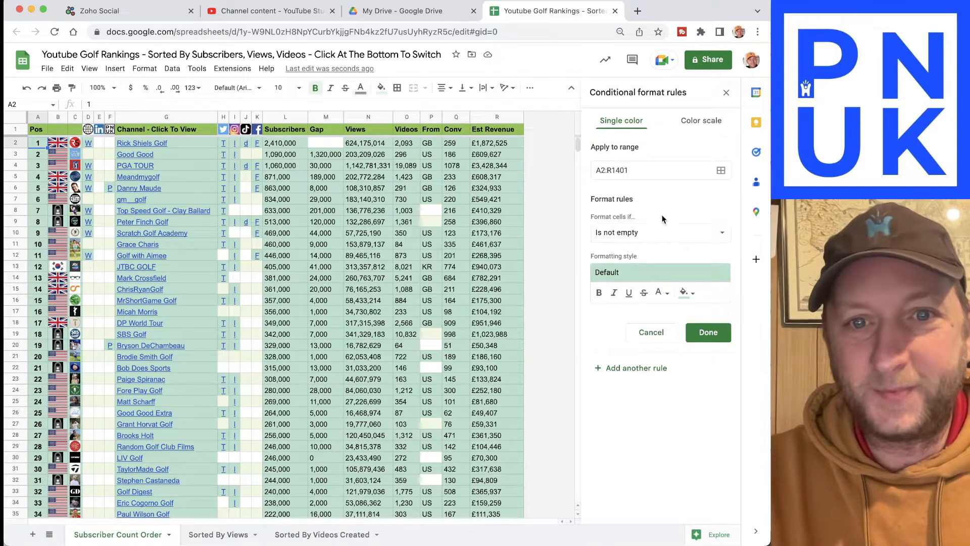
left_click(662, 232)
scroll(693, 411, "down", 1)
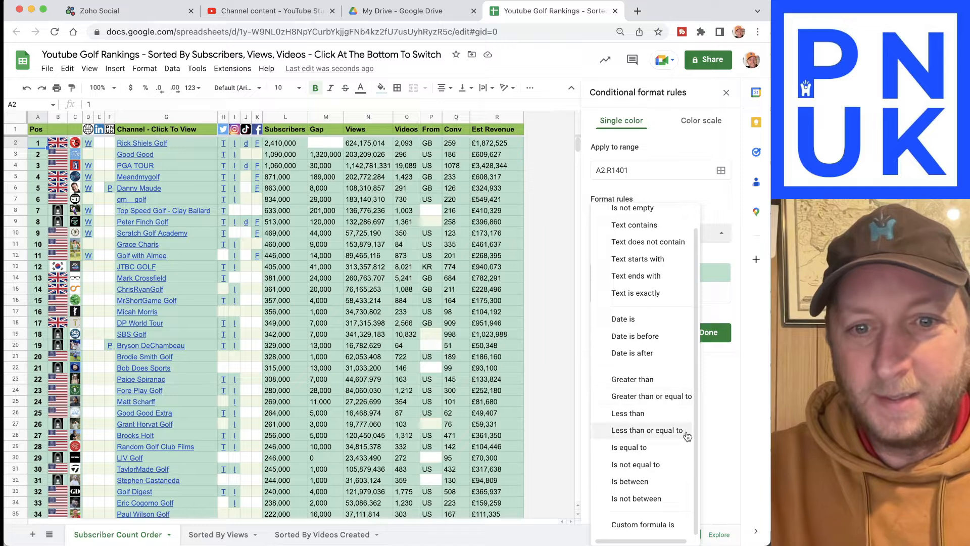
left_click(675, 160)
Set the rule's condition to "Custom formula is" and enter the formula =$F2
left_click(640, 235)
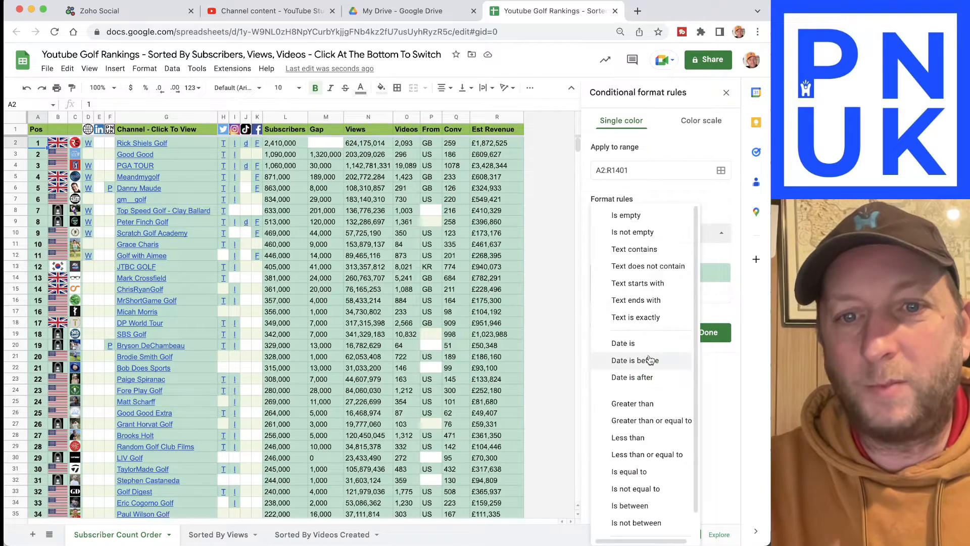
scroll(650, 360, "down", 1)
left_click(644, 526)
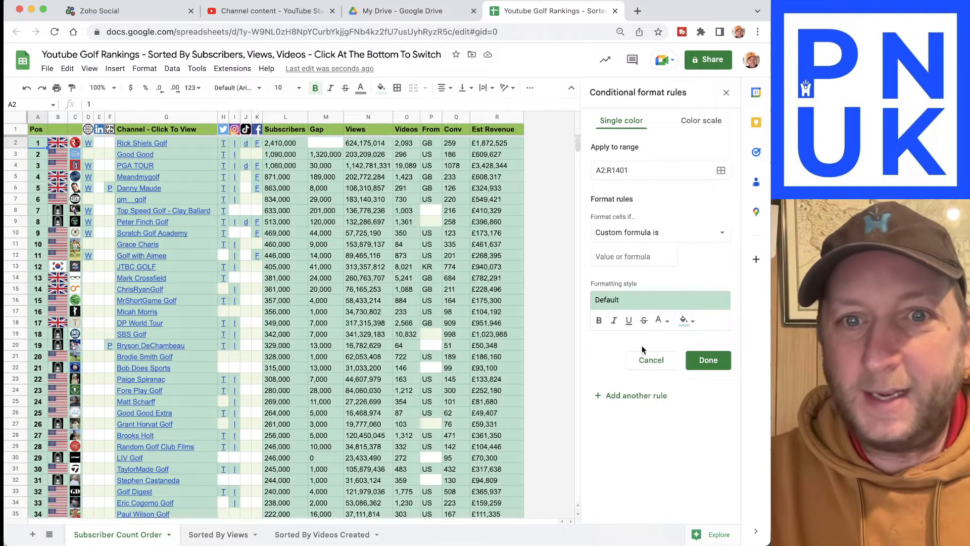
left_click(614, 257)
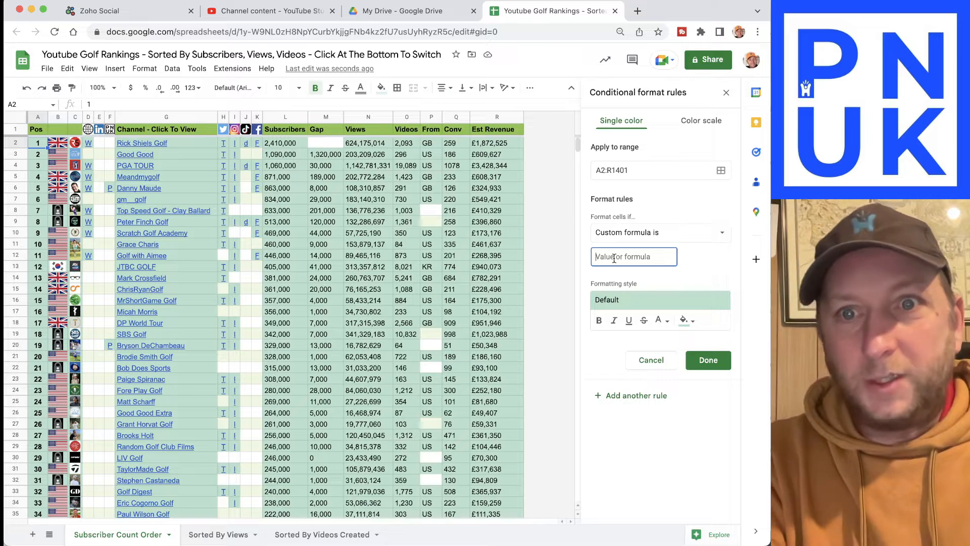
type("=")
key("BackSpace")
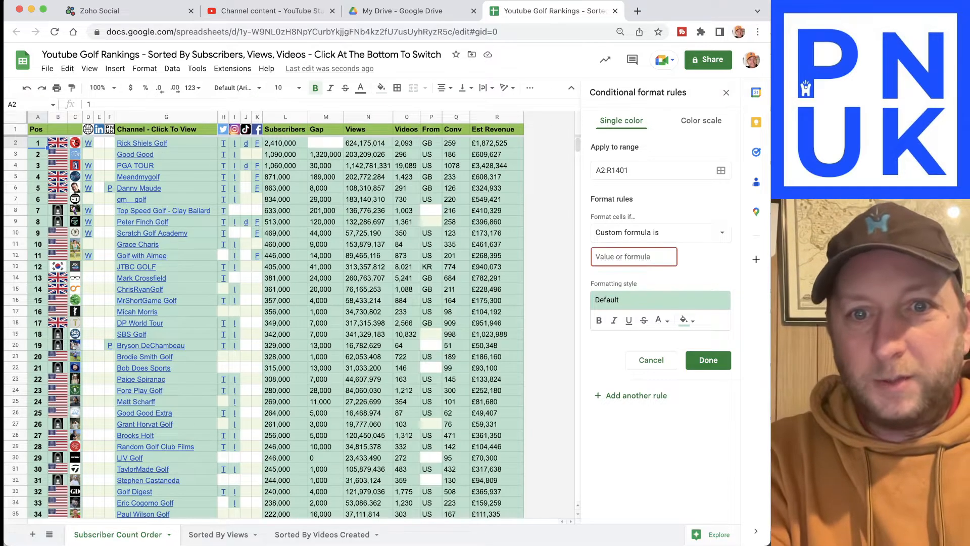
type("=$")
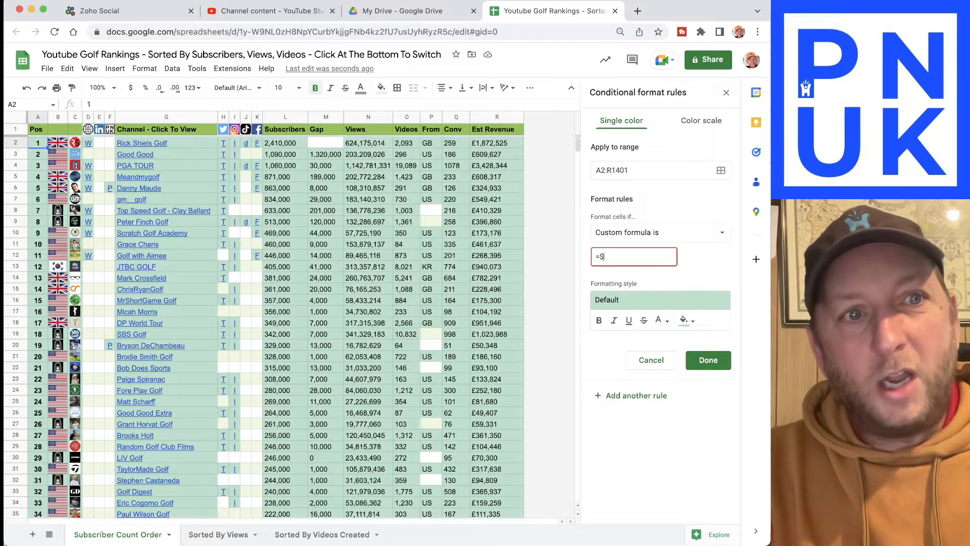
type("F2")
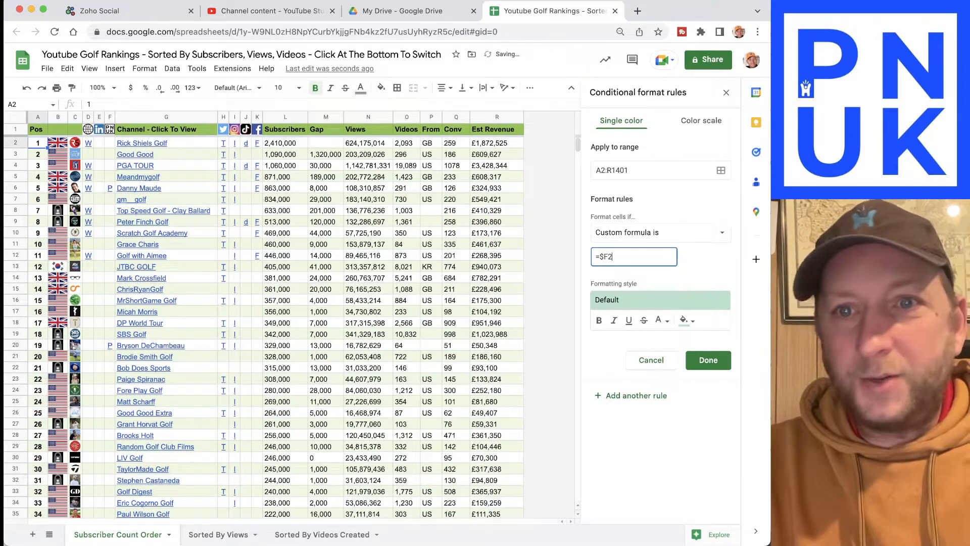
left_click(660, 276)
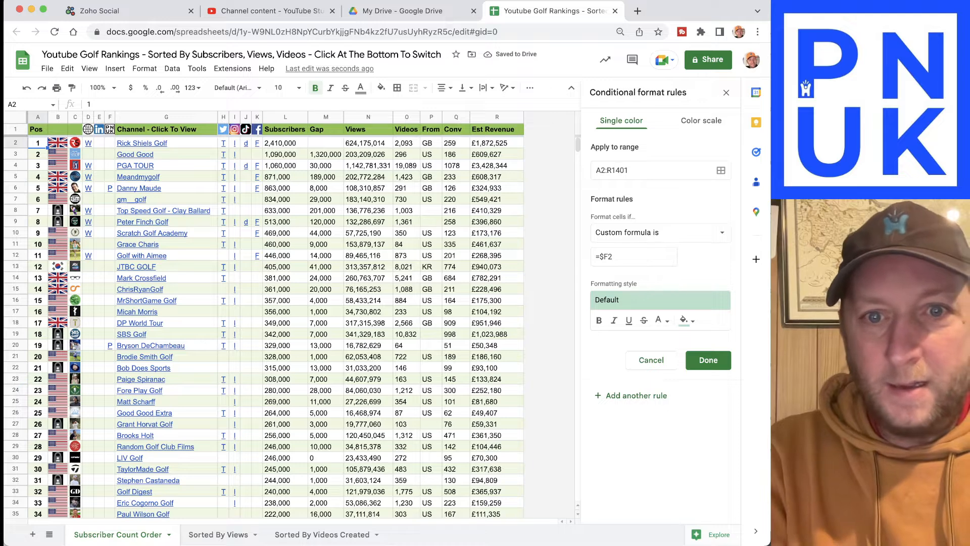
Extend the custom formula to =$F2 = "P" so it targets rows with a P in column F
left_click(632, 259)
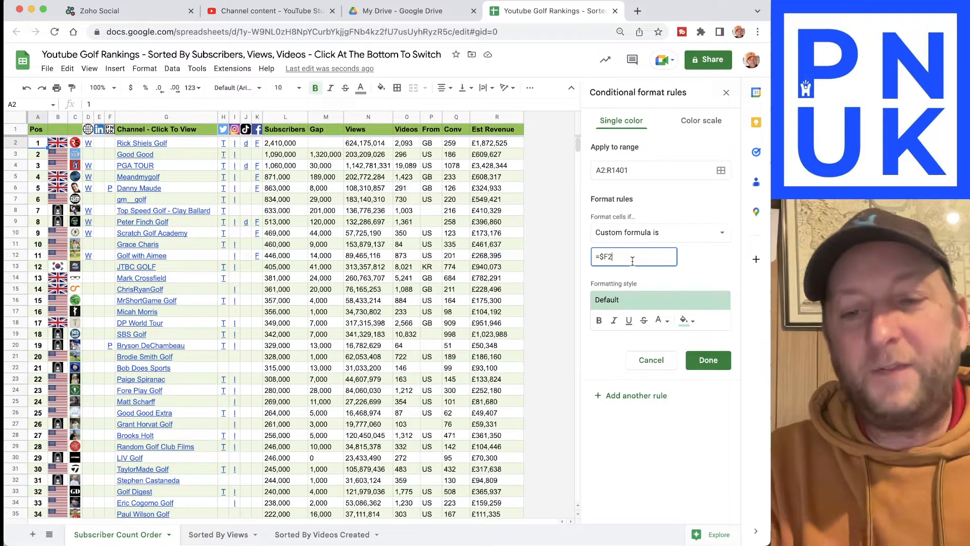
type("= ")
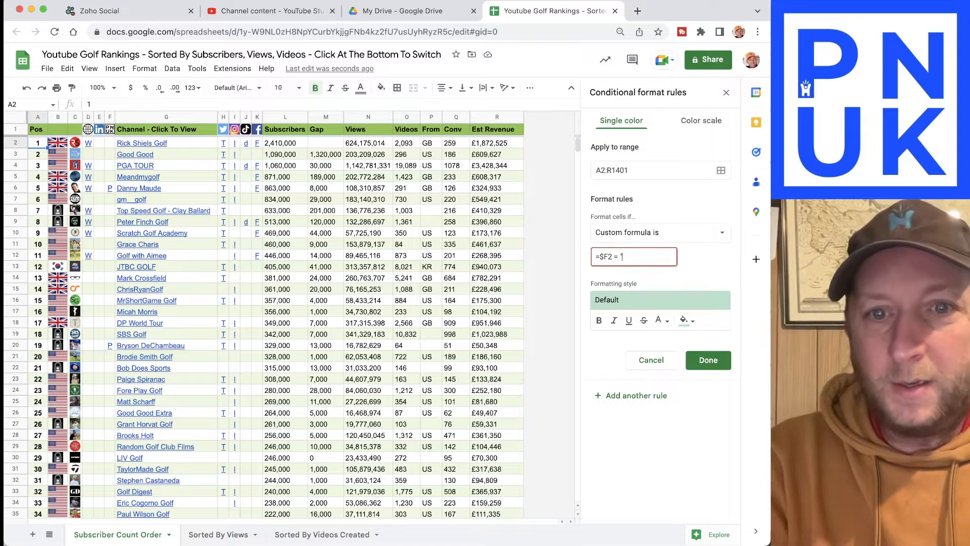
type("\"P")
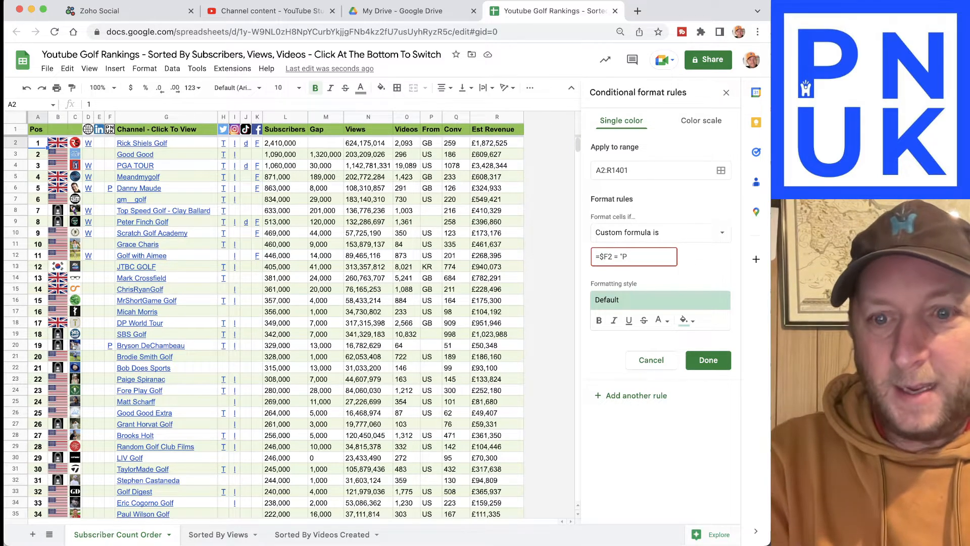
type("\"")
left_click(696, 263)
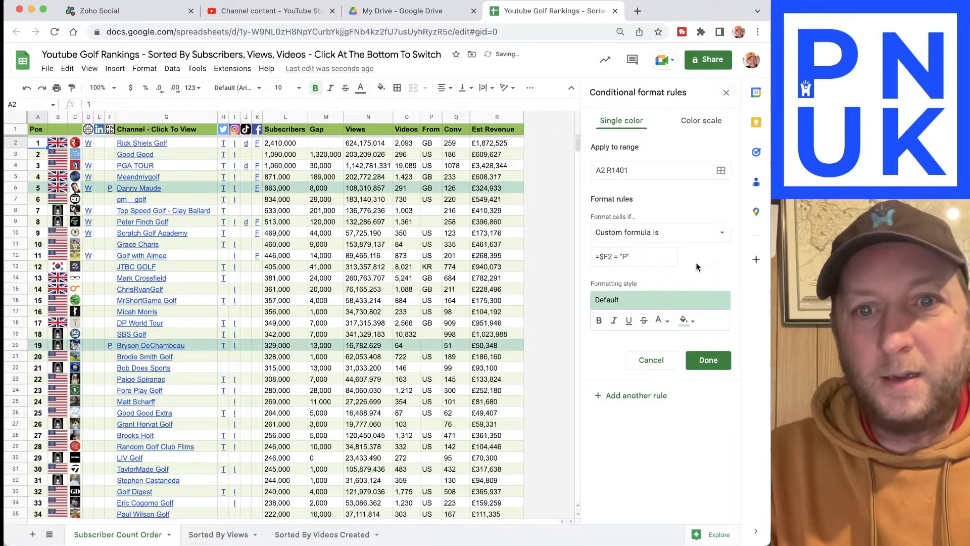
Format the rule's matching rows with a blue fill and white text
left_click(686, 320)
left_click(652, 369)
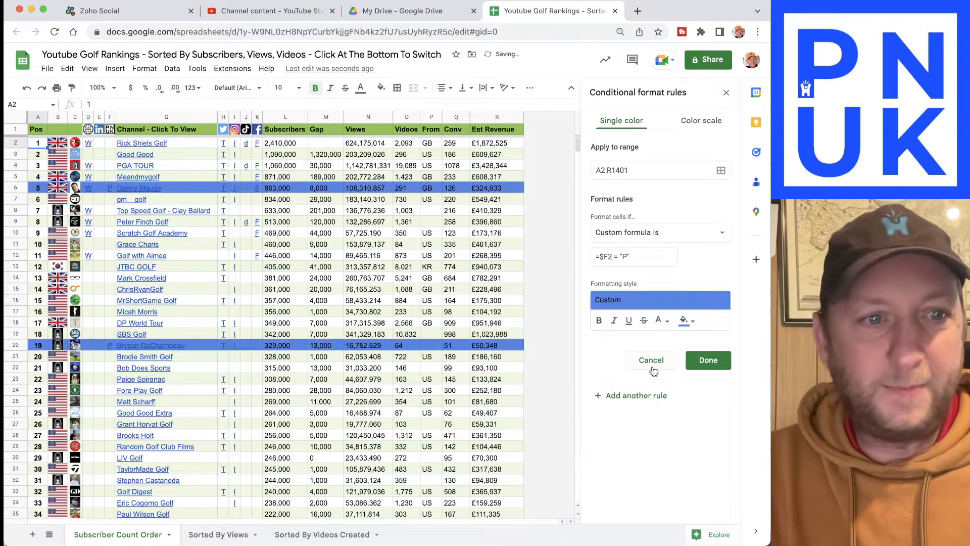
left_click(663, 325)
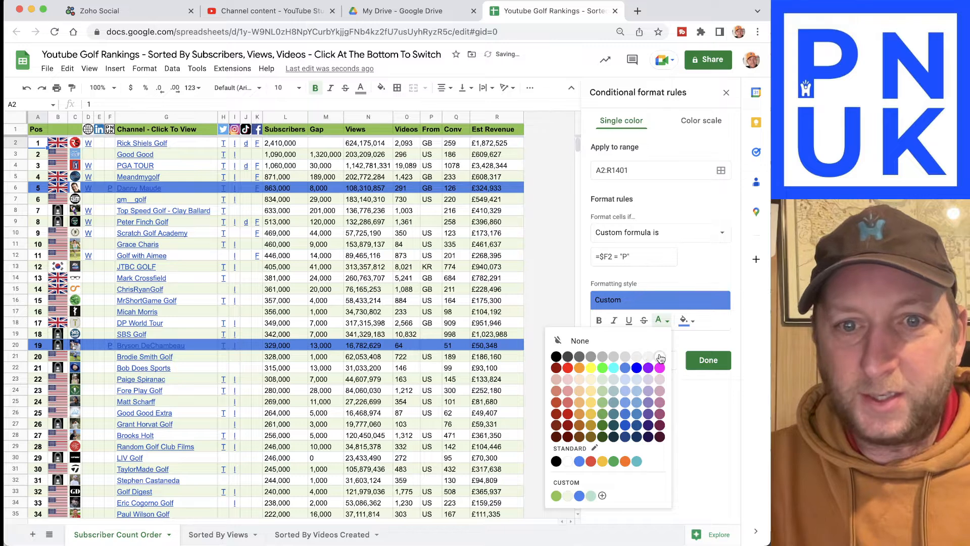
left_click(663, 360)
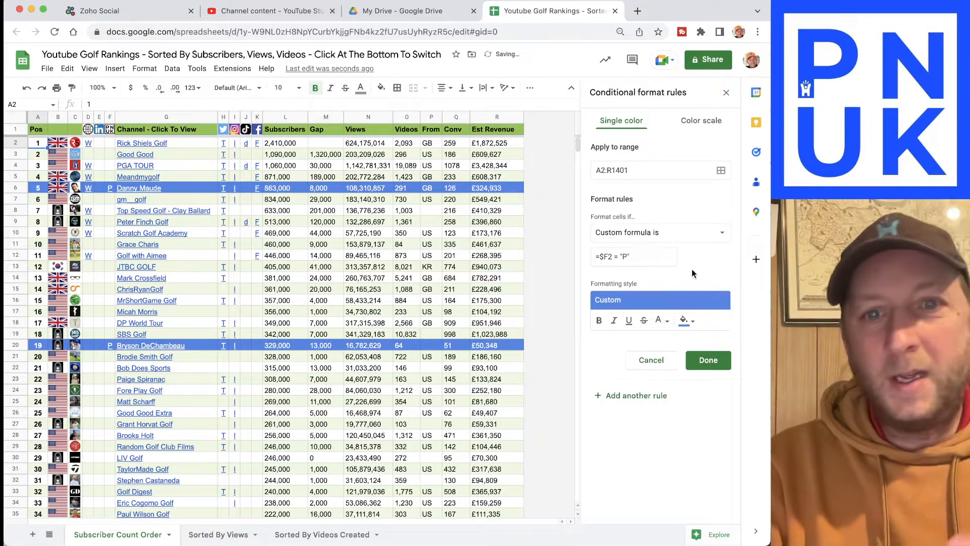
Change the custom formula to =$F2 <> "" so it targets rows where column F is not blank
left_click(617, 264)
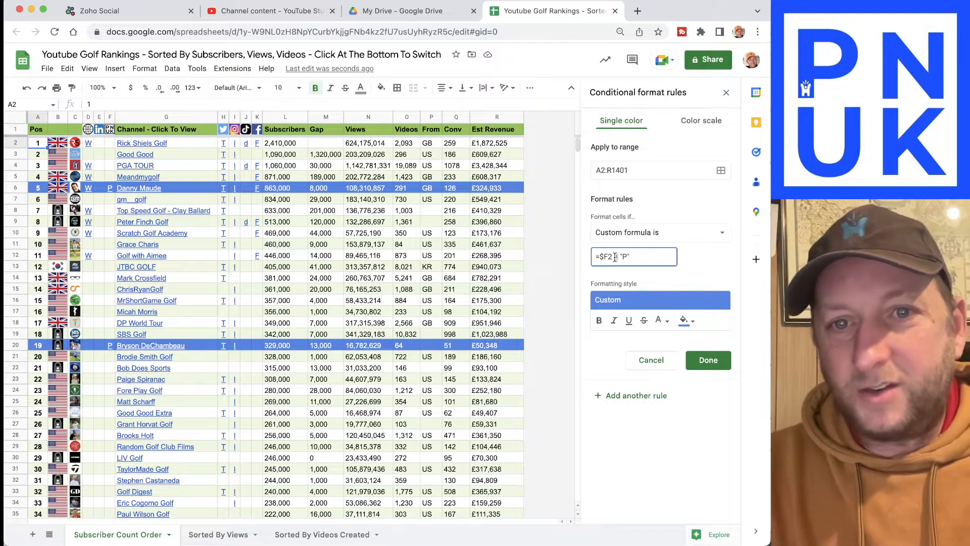
type("<>")
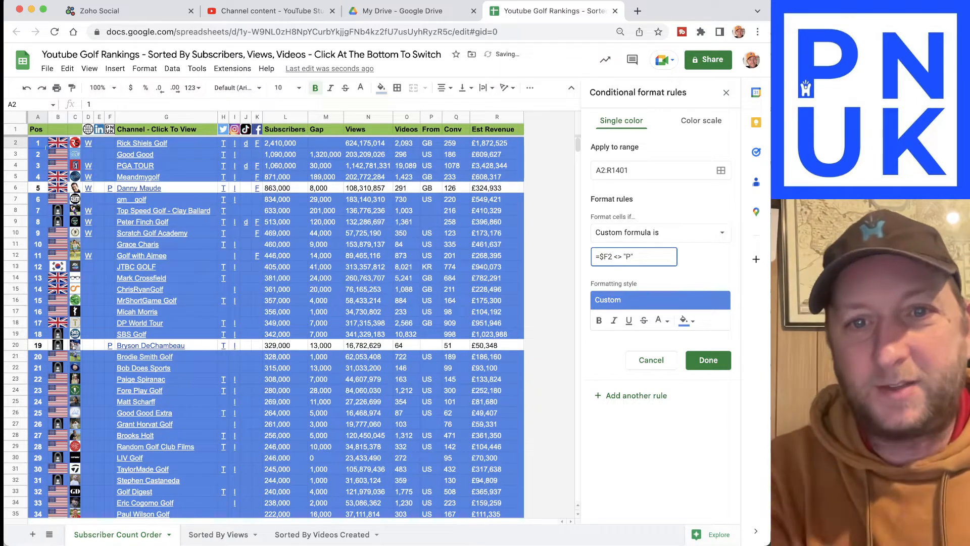
key("Right")
key("Right")
key("BackSpace")
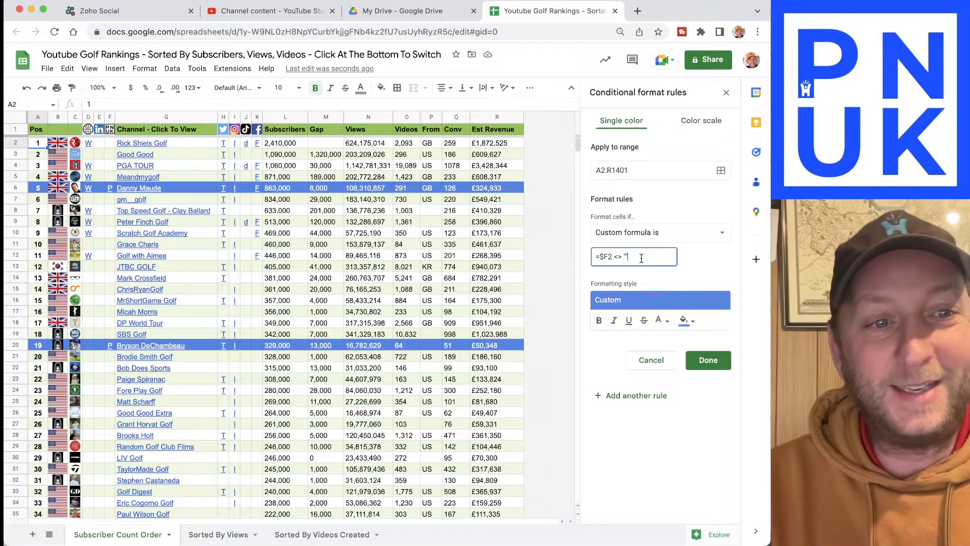
Replace the not-equal operator in the custom formula with an equals sign, making it =$F2 = ""
key("Up")
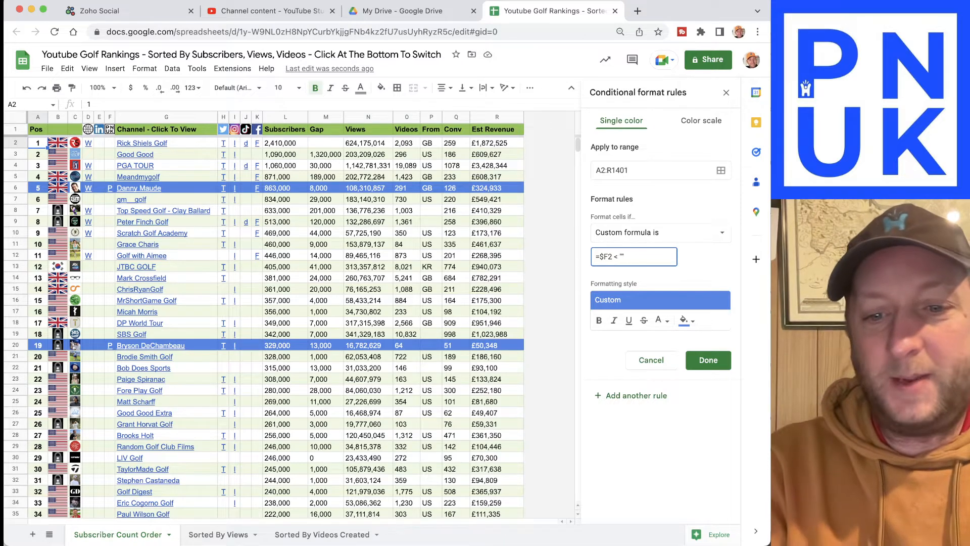
key("BackSpace")
type("= \"")
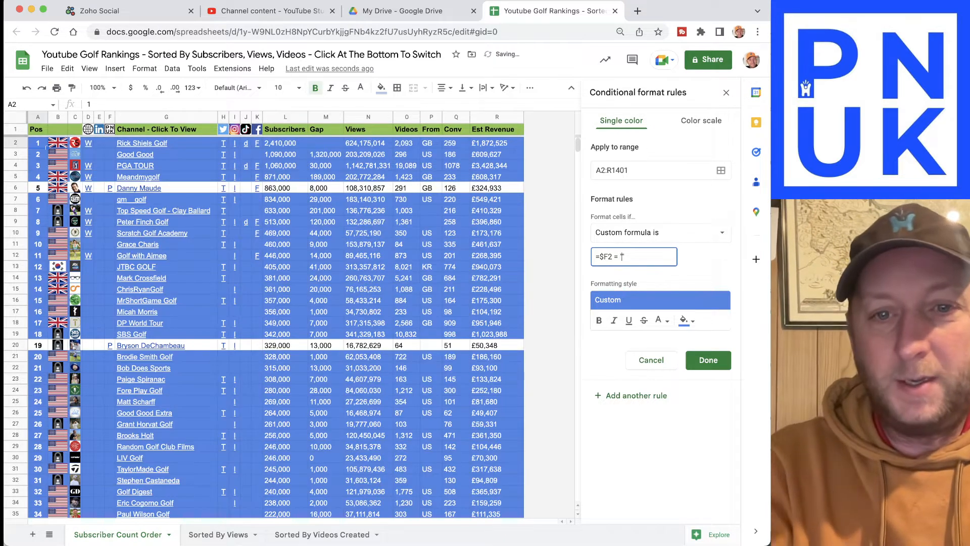
Complete the custom formula as =$F2 = "P" to target rows with a P in column F, and save the rule
type("P")
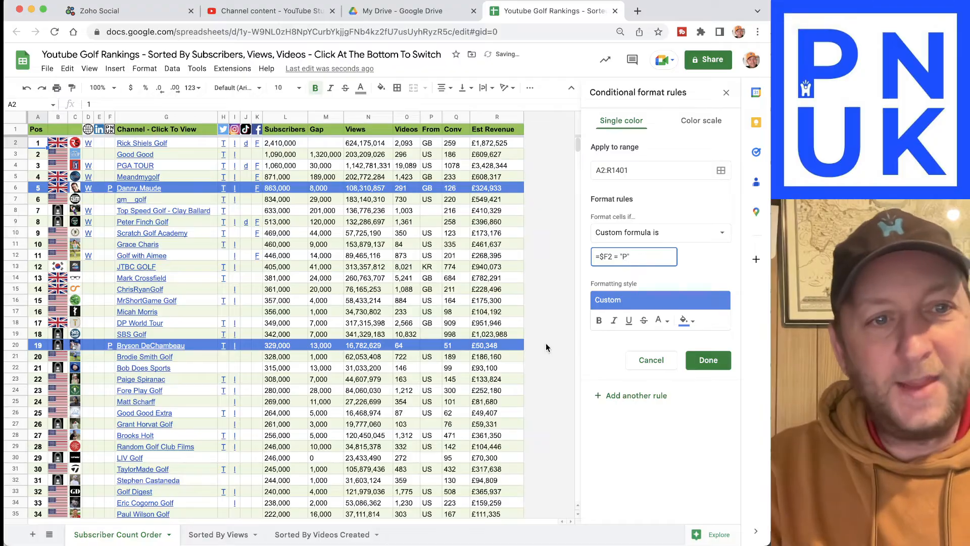
scroll(289, 287, "down", 20)
scroll(289, 287, "down", 20)
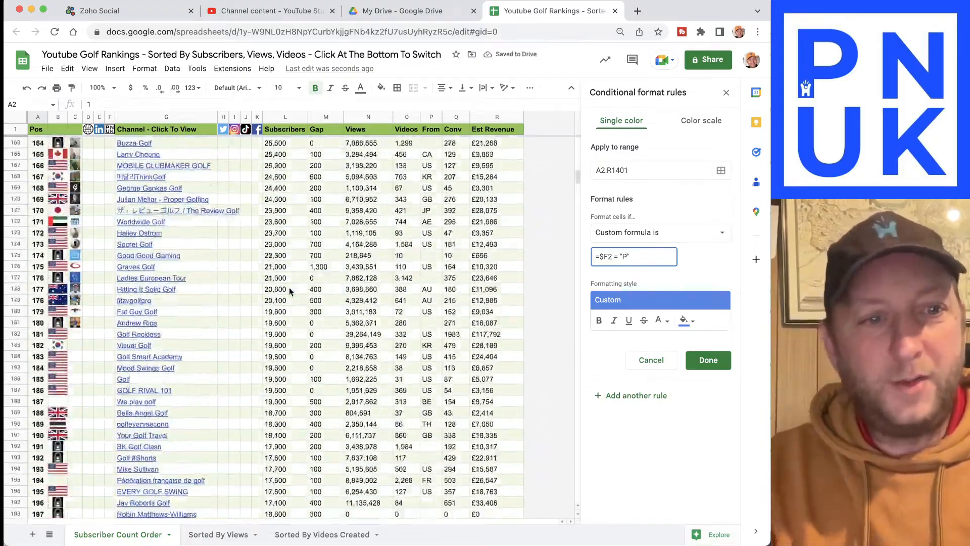
scroll(289, 287, "down", 20)
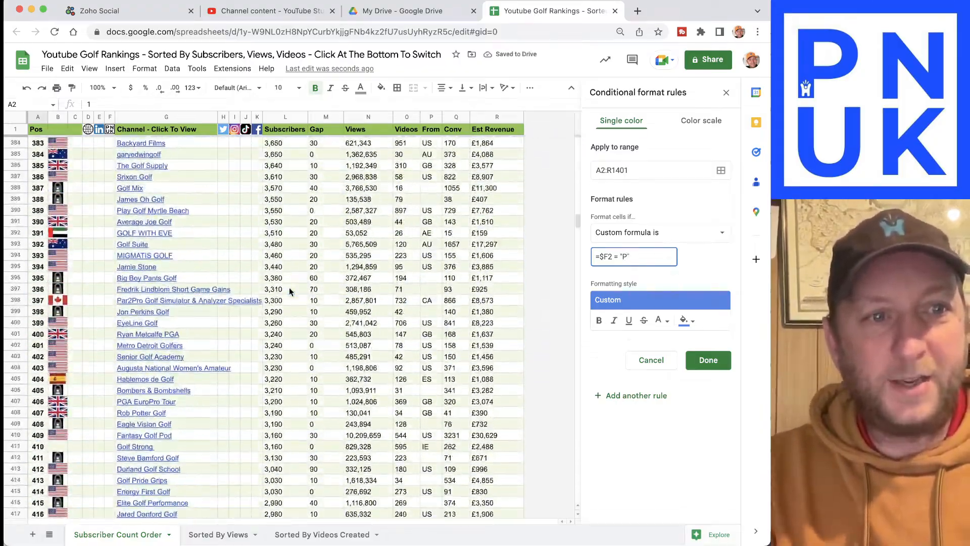
scroll(289, 287, "up", 20)
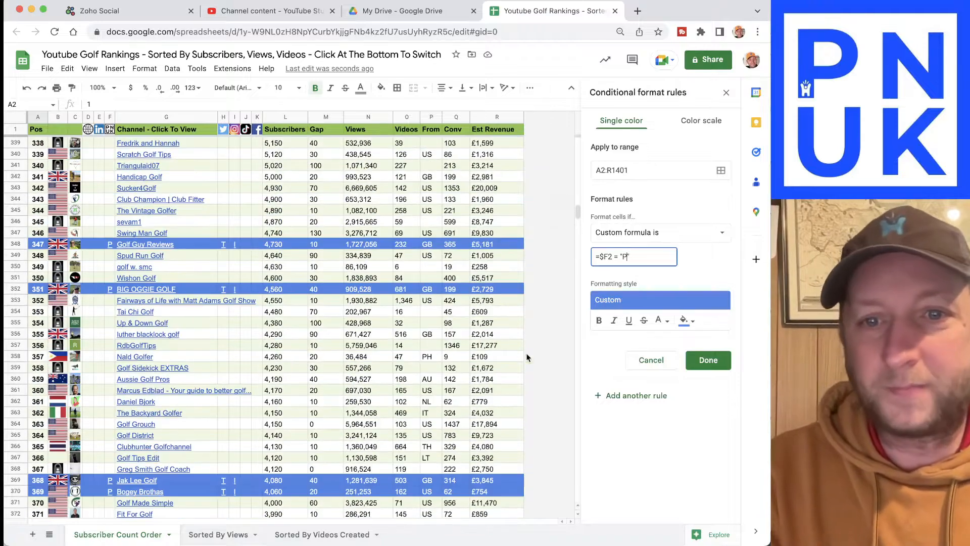
left_click(708, 360)
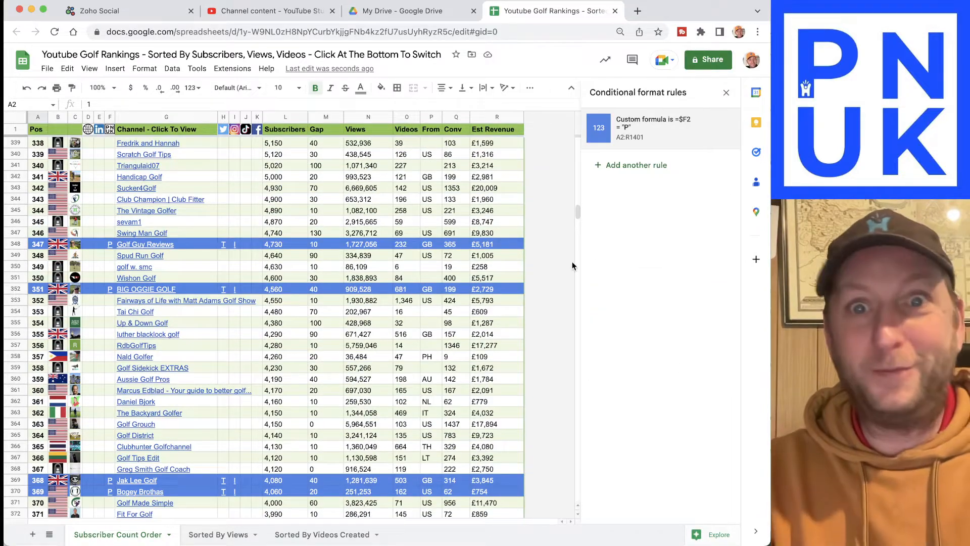
left_click(515, 189)
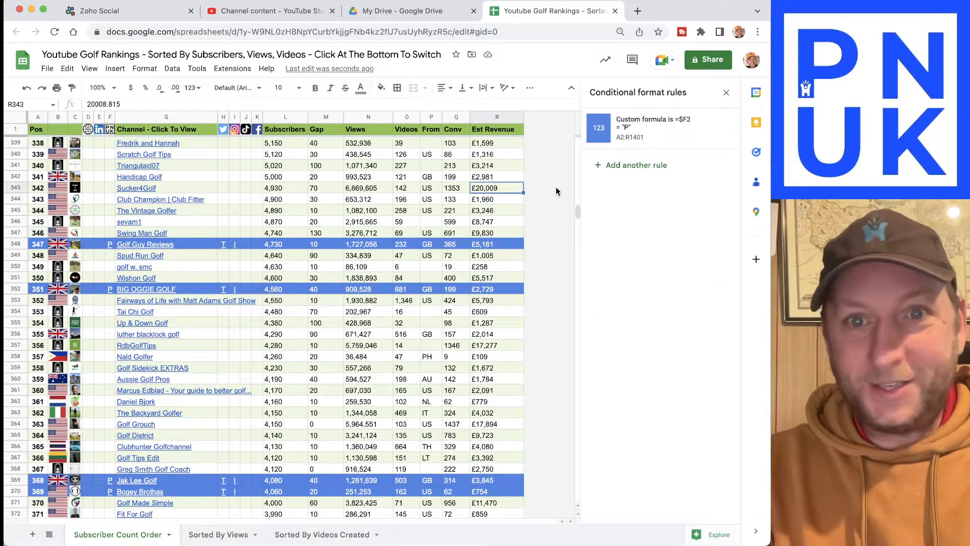
left_click(726, 93)
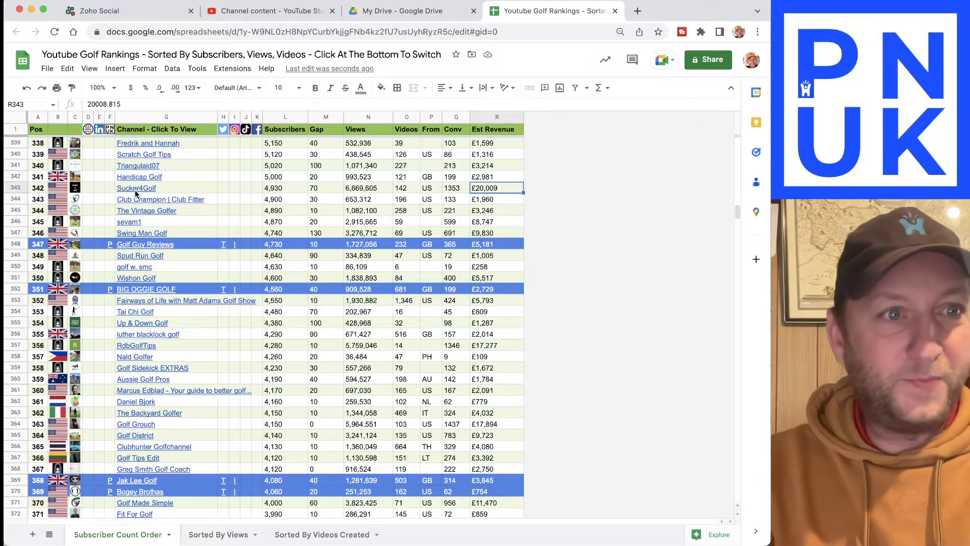
Add a second conditional format rule to the sheet and apply it to the range A2:R1401
scroll(134, 190, "up", 15)
scroll(134, 190, "up", 20)
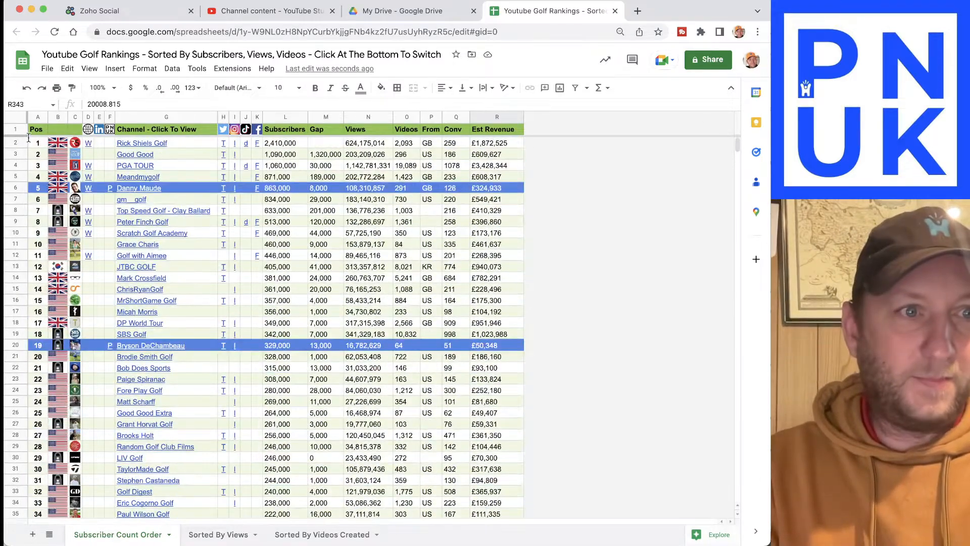
left_click(38, 146)
left_click(145, 68)
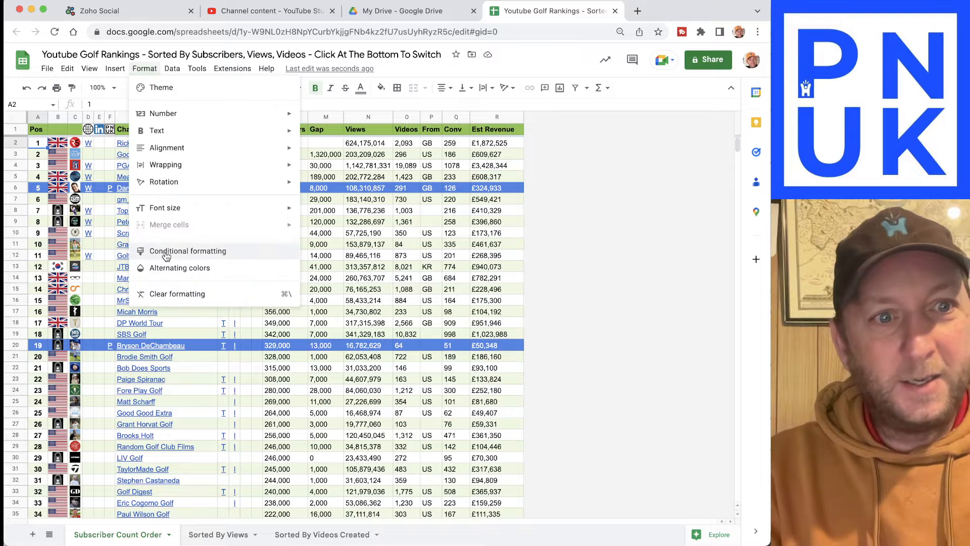
left_click(172, 252)
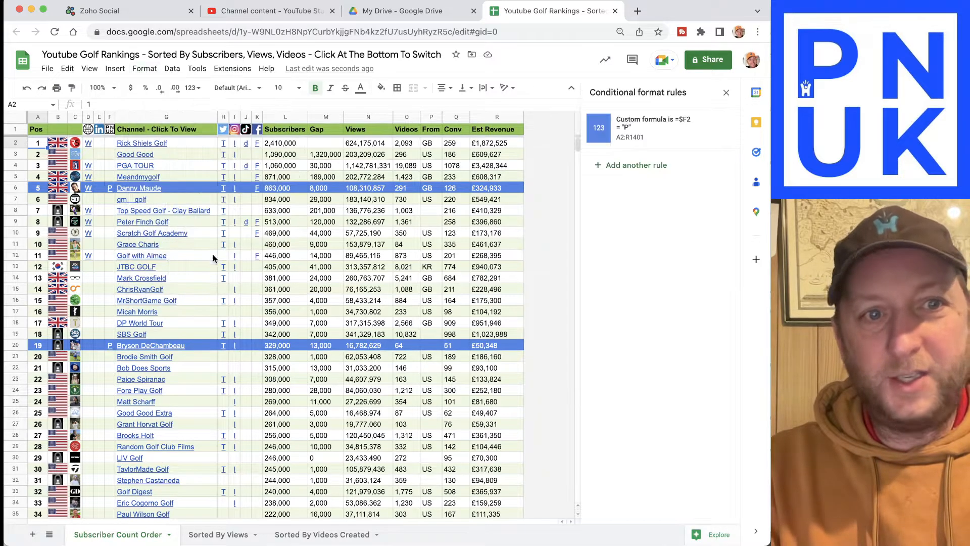
left_click(636, 165)
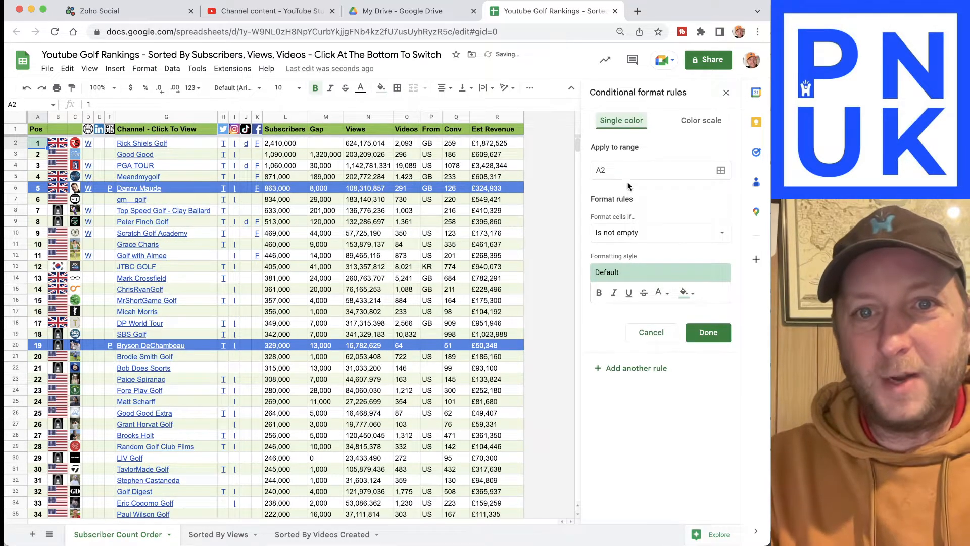
left_click(618, 171)
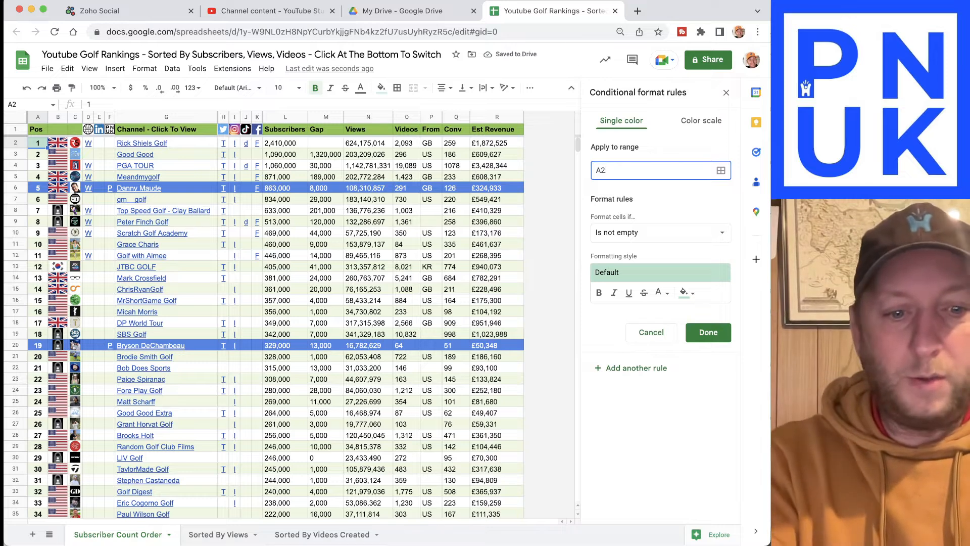
type(":R14001")
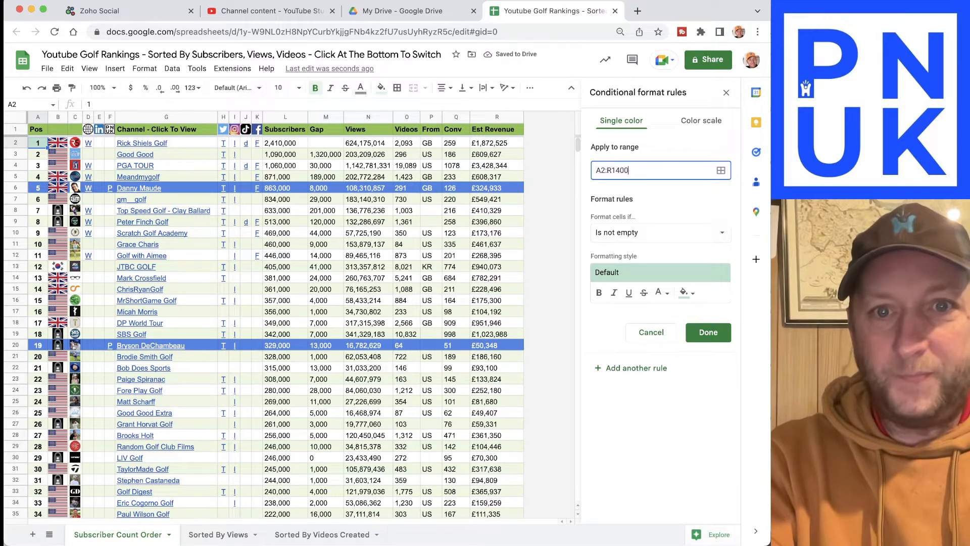
key("BackSpace")
key("BackSpace")
type("1")
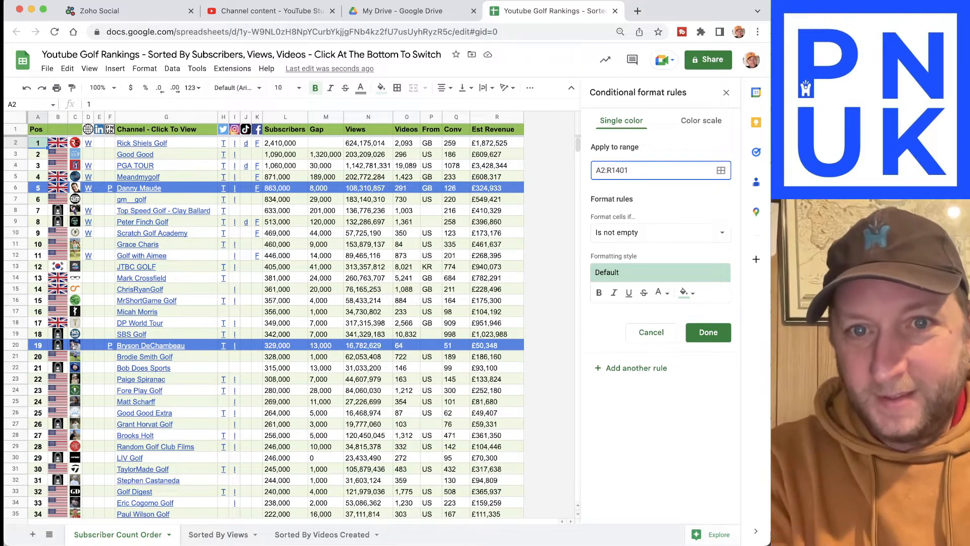
key("Return")
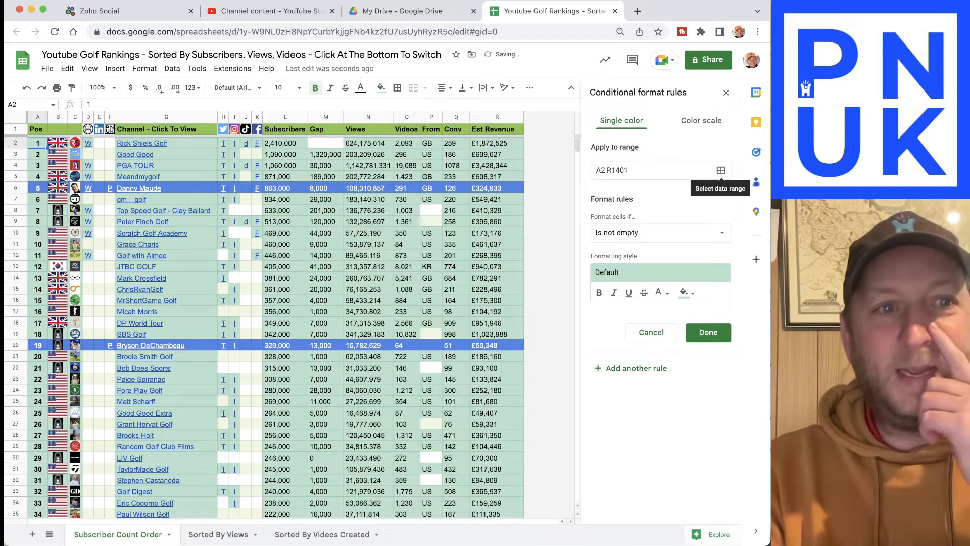
Make the second rule use the custom formula =$J2 = "d" to target rows with a d in column J
left_click(644, 233)
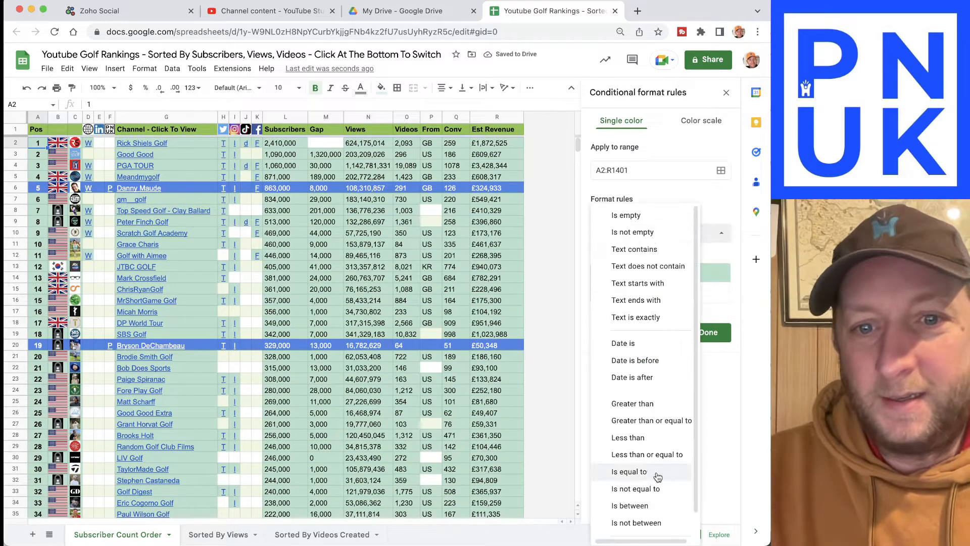
scroll(657, 479, "down", 1)
left_click(646, 524)
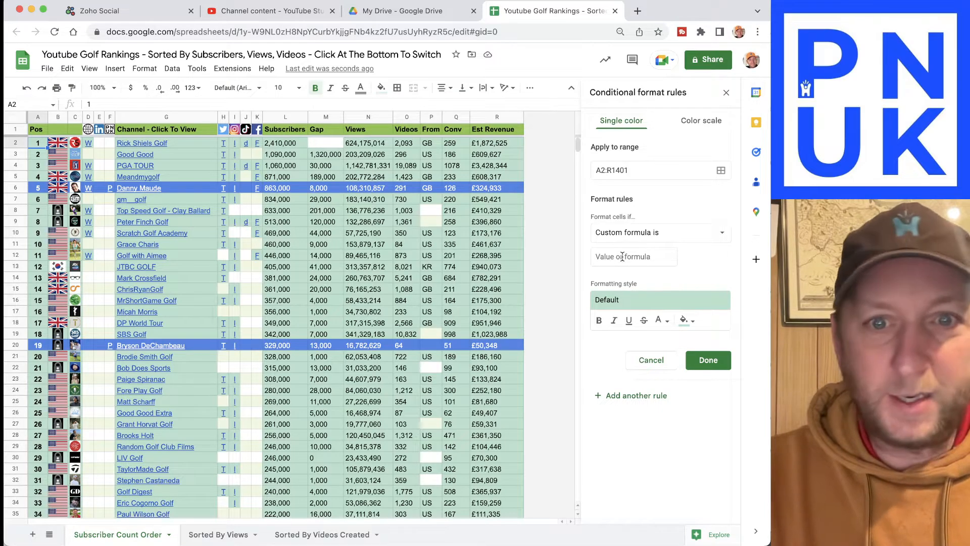
left_click(623, 256)
type("=")
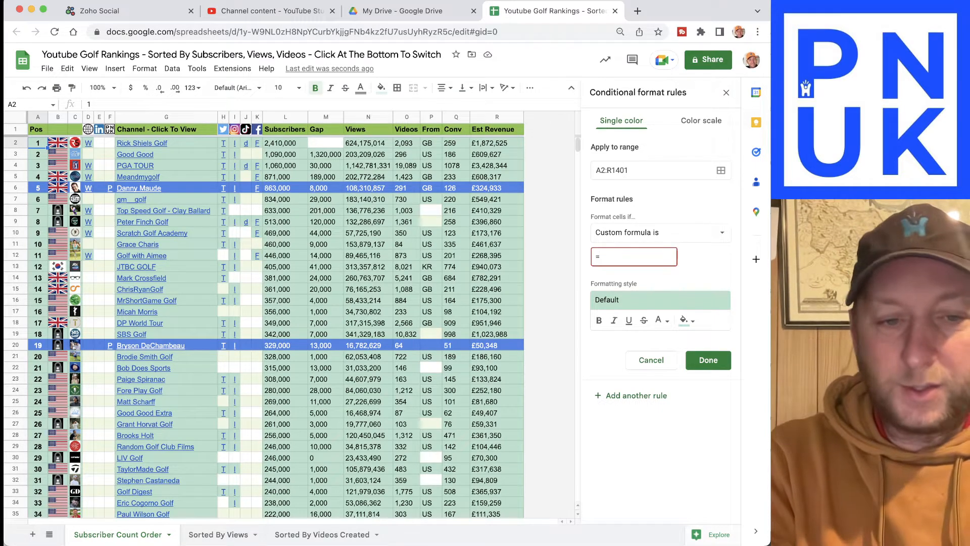
type("$J")
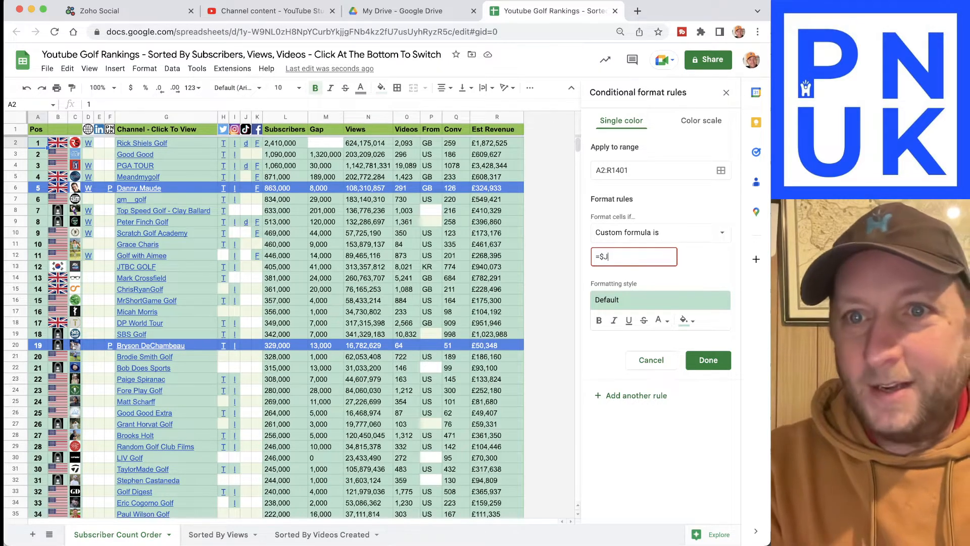
type("2")
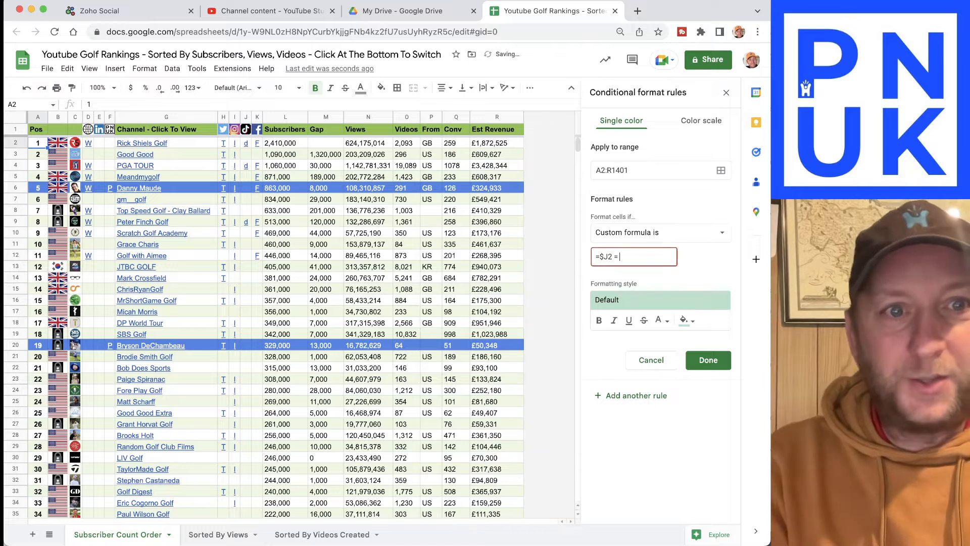
type(" =")
type(" \"d")
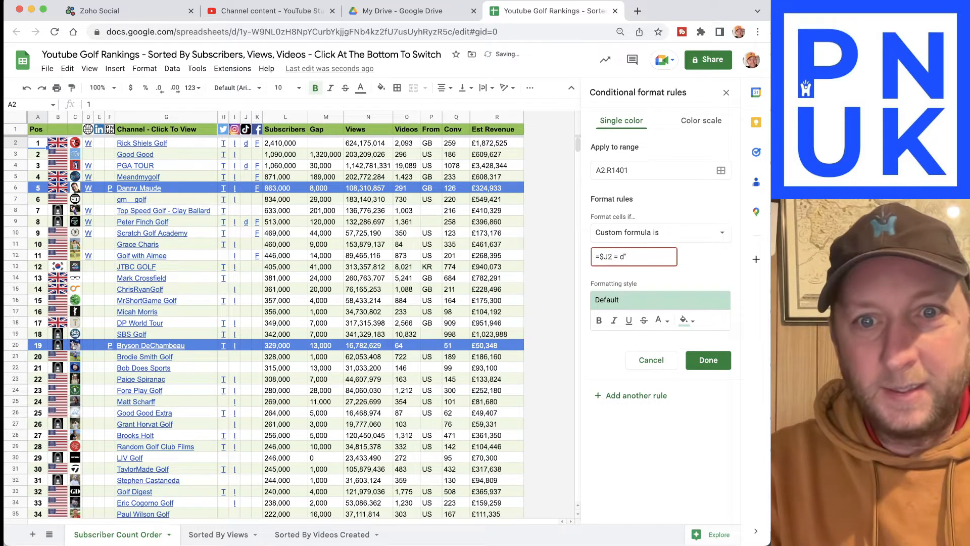
type("\"")
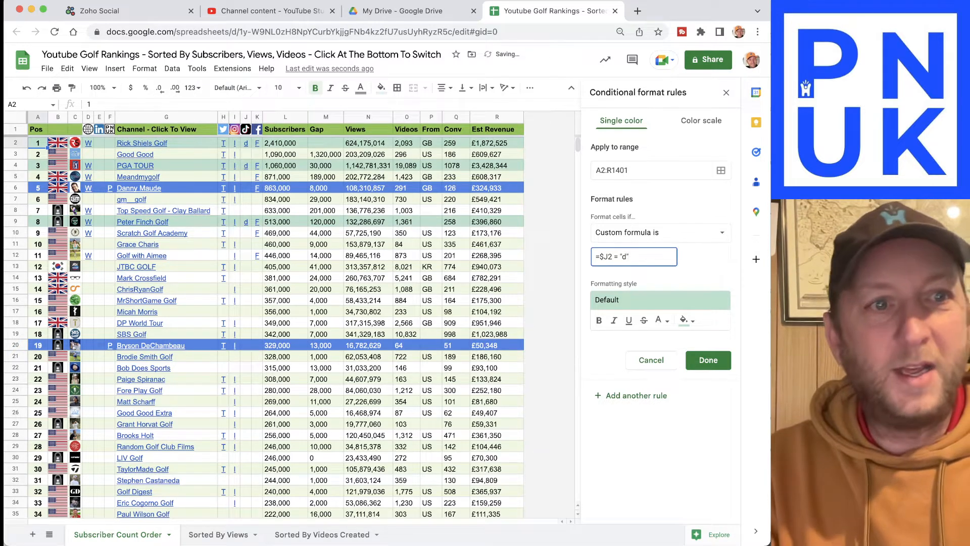
Format the column J rule's matching rows with a black fill and white text, and save the rule
left_click(687, 319)
left_click(581, 356)
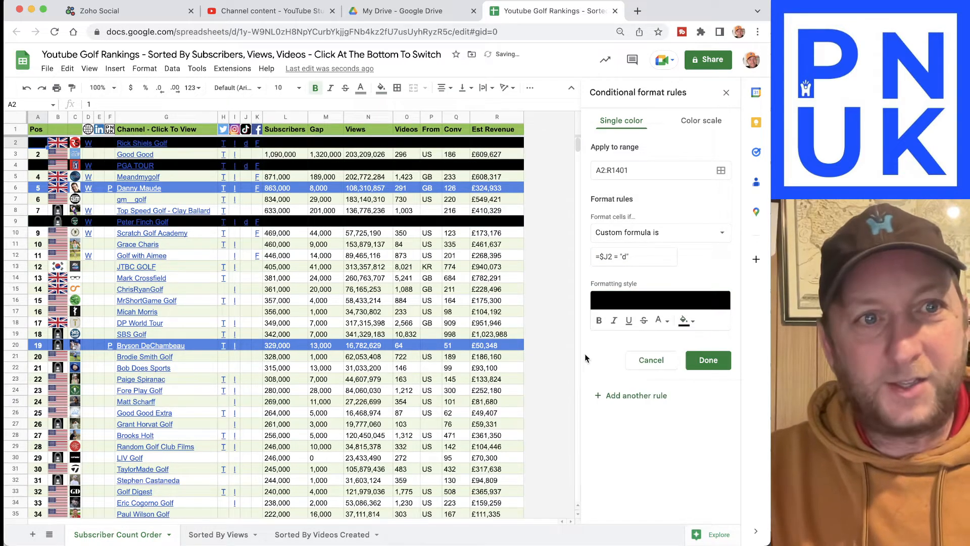
left_click(668, 323)
left_click(660, 356)
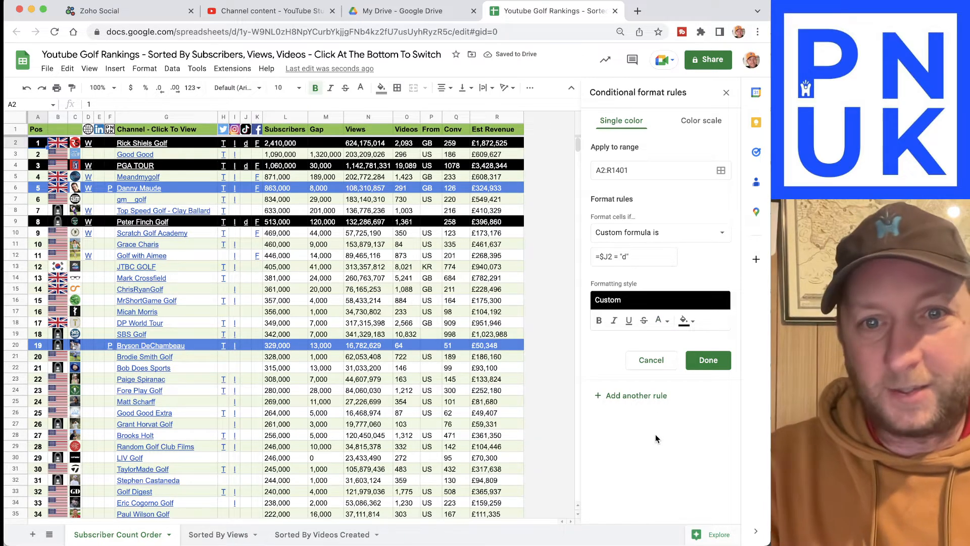
left_click(707, 360)
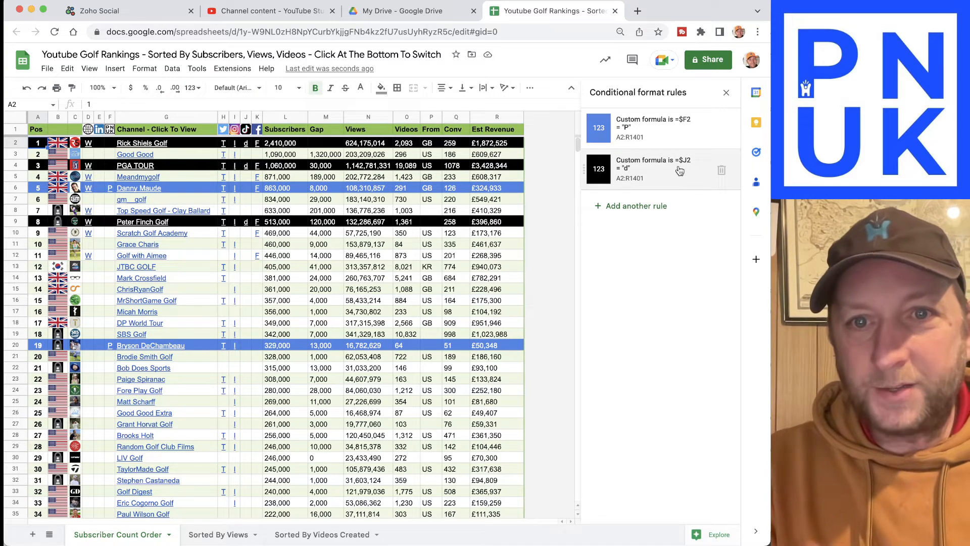
Check the settings of the column F rule and delete the column J rule
left_click(677, 143)
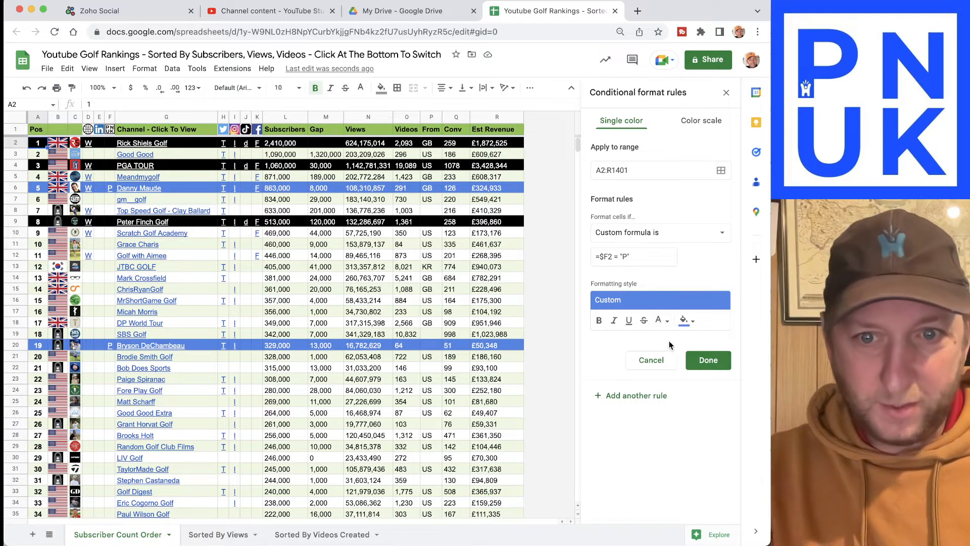
left_click(698, 360)
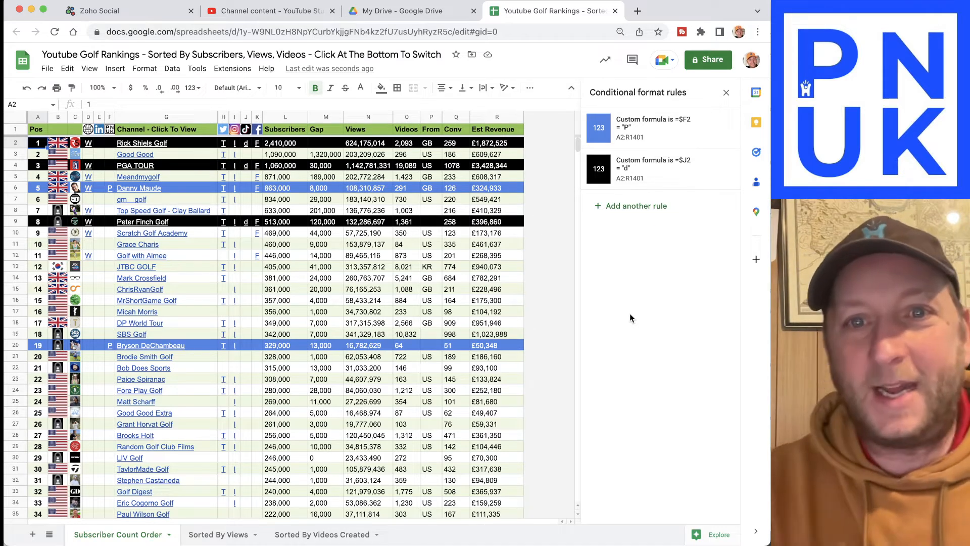
left_click(722, 172)
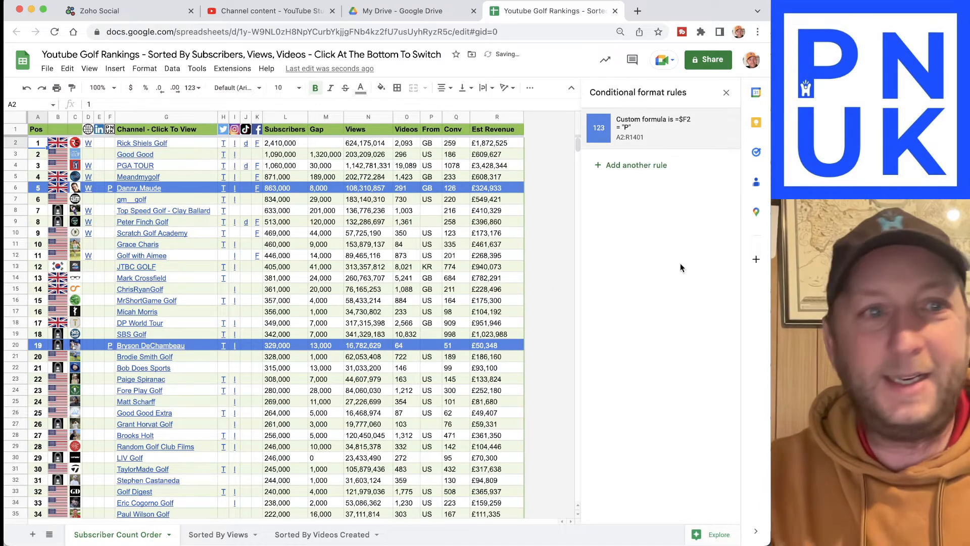
Open the column F rule and examine which rows it highlights throughout the rankings list
left_click(672, 132)
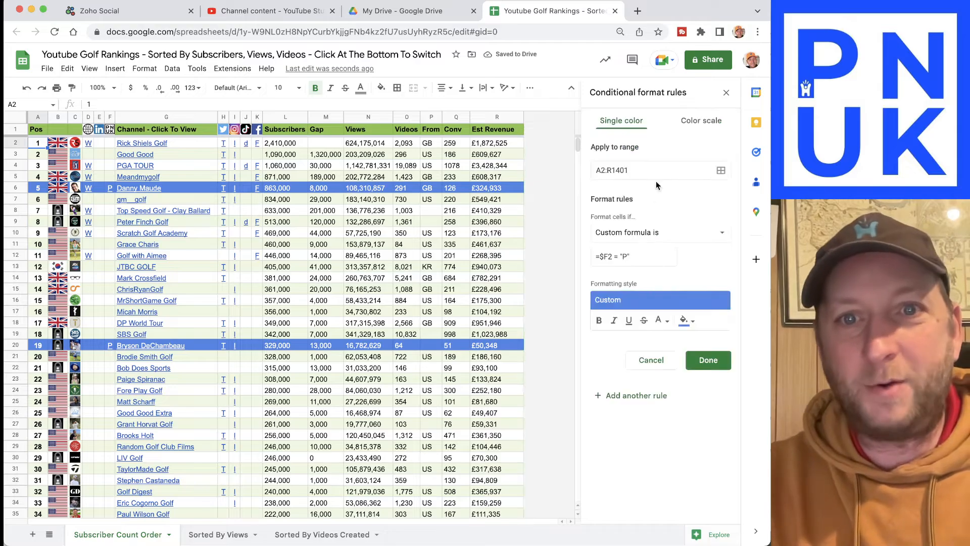
scroll(322, 319, "down", 20)
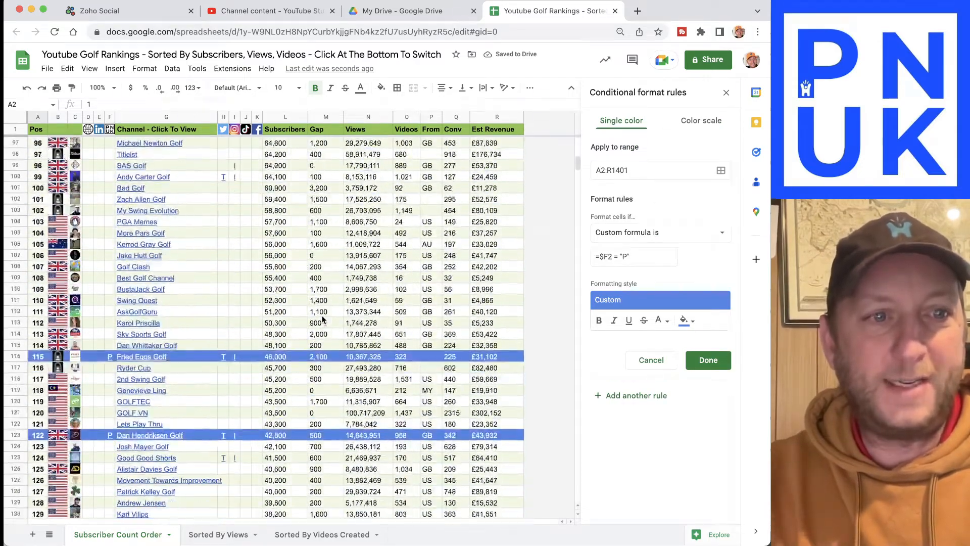
scroll(322, 319, "down", 18)
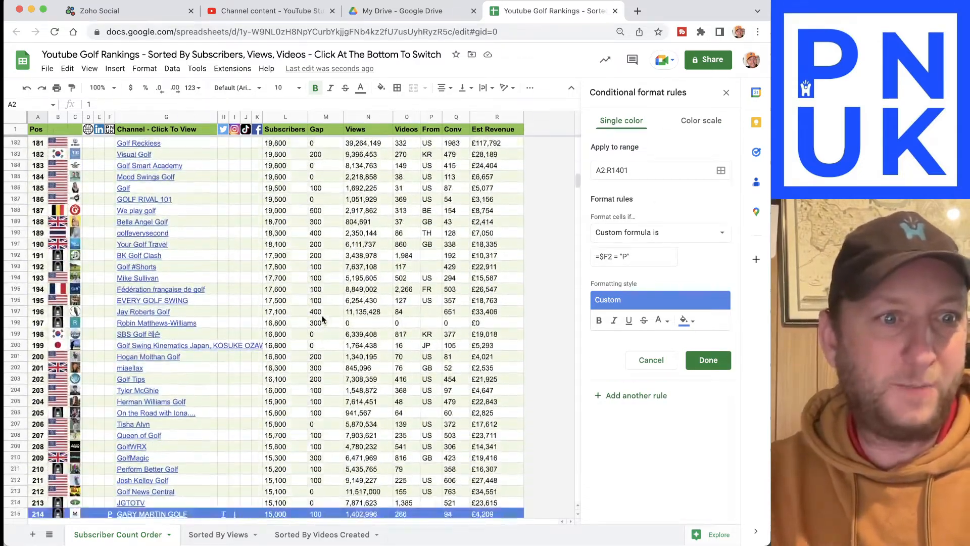
scroll(292, 334, "down", 10)
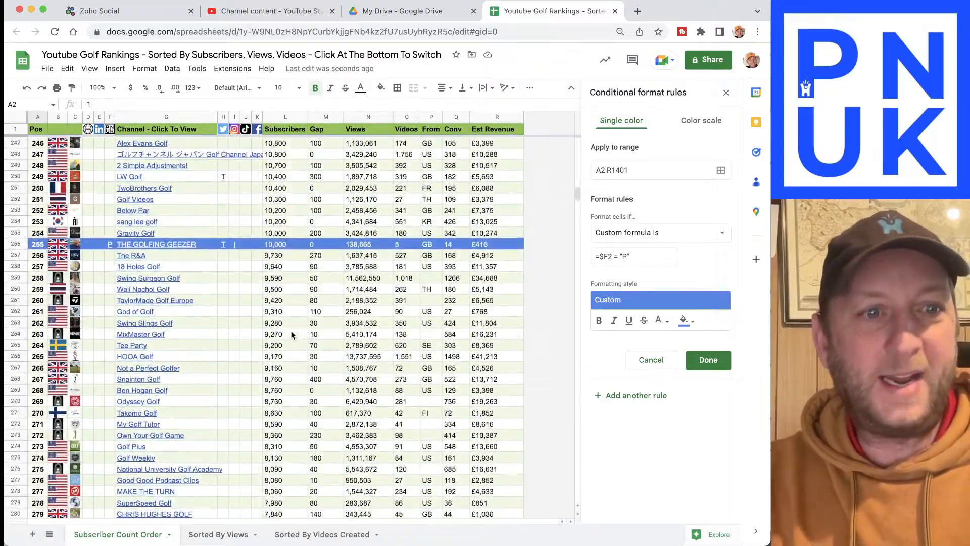
scroll(292, 334, "up", 20)
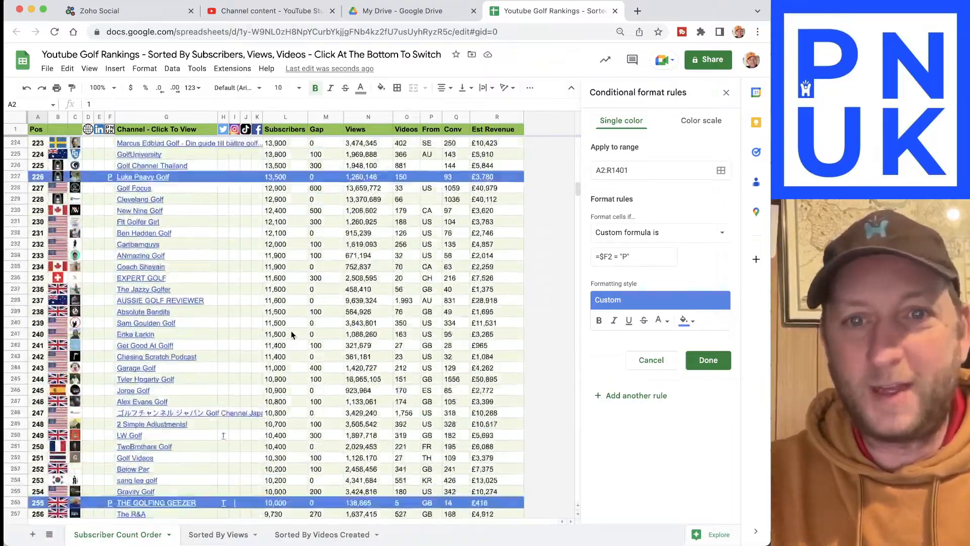
scroll(292, 334, "up", 16)
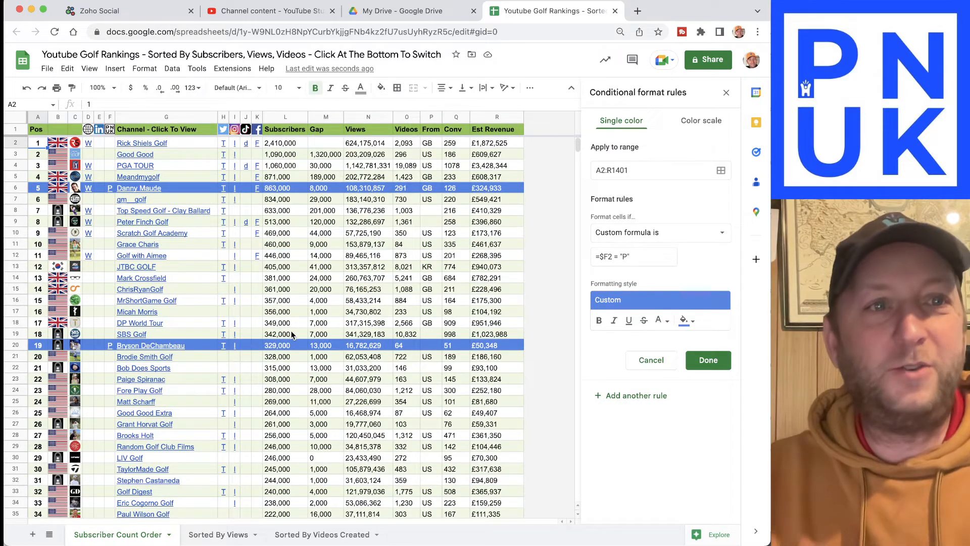
Go to pnuk.com and look through the training categories on the forum's home page
left_click(152, 32)
type("p")
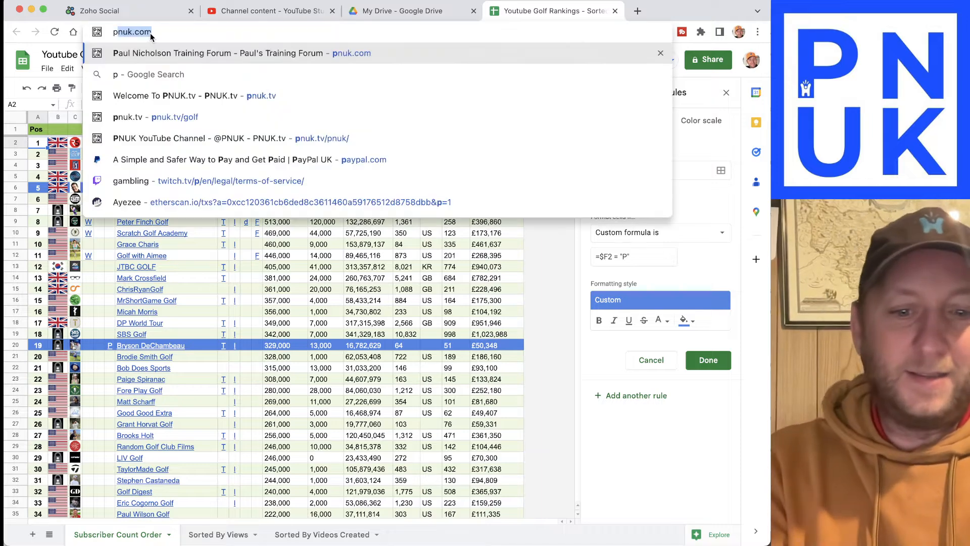
type("nuk.com")
key("Return")
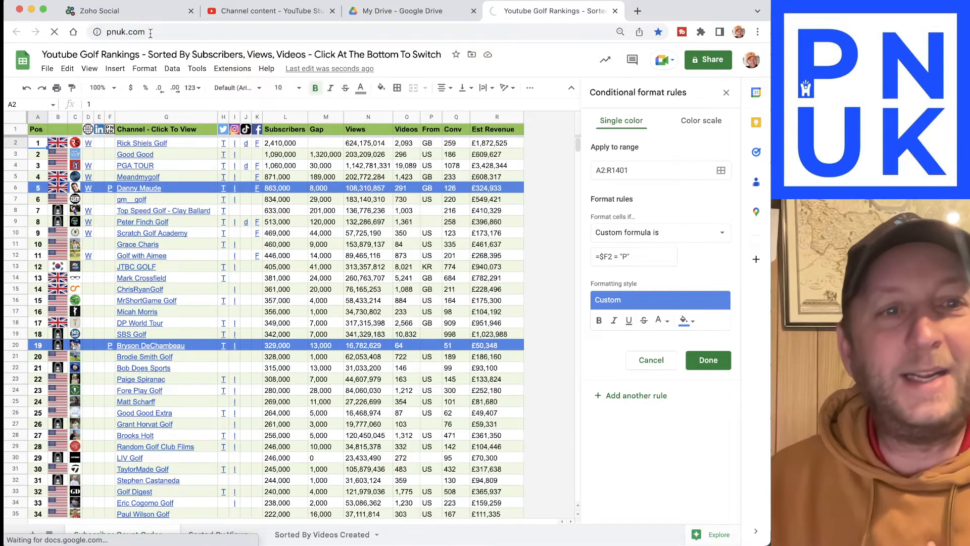
scroll(233, 144, "down", 7)
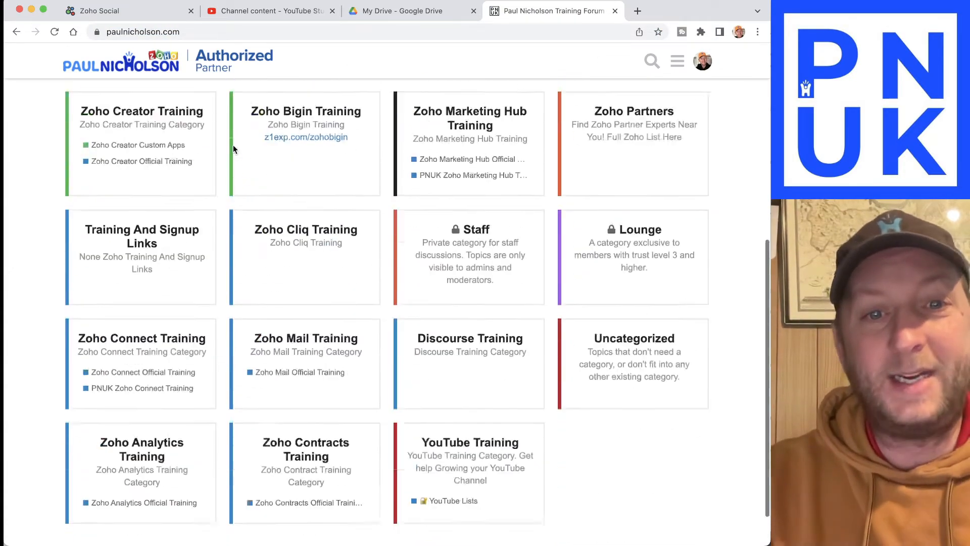
scroll(232, 144, "up", 7)
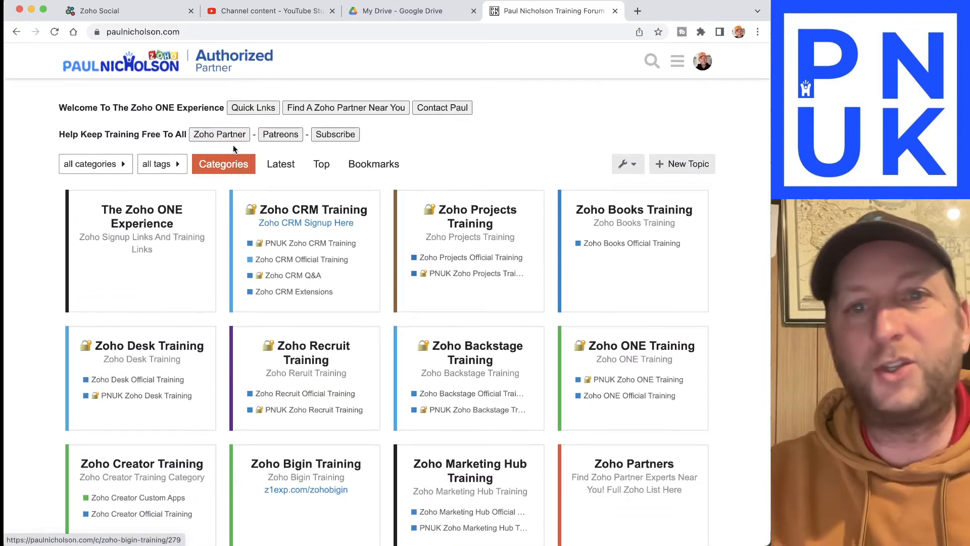